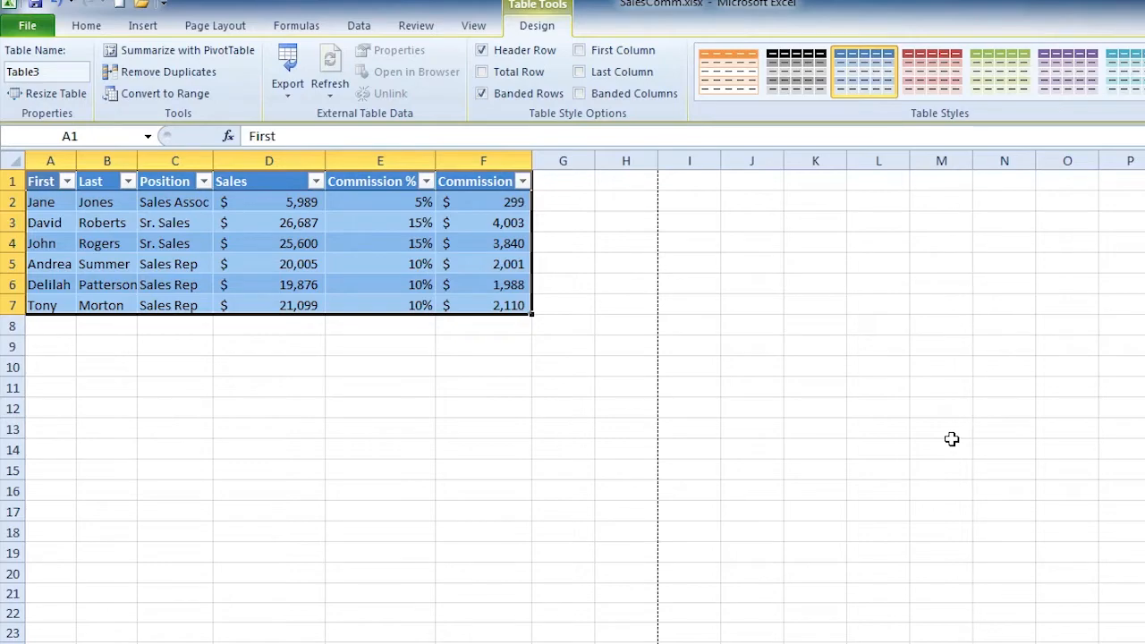
# Open and close the Commission % filter list, then select cell D15 outside the table.
pyautogui.click(254, 267)
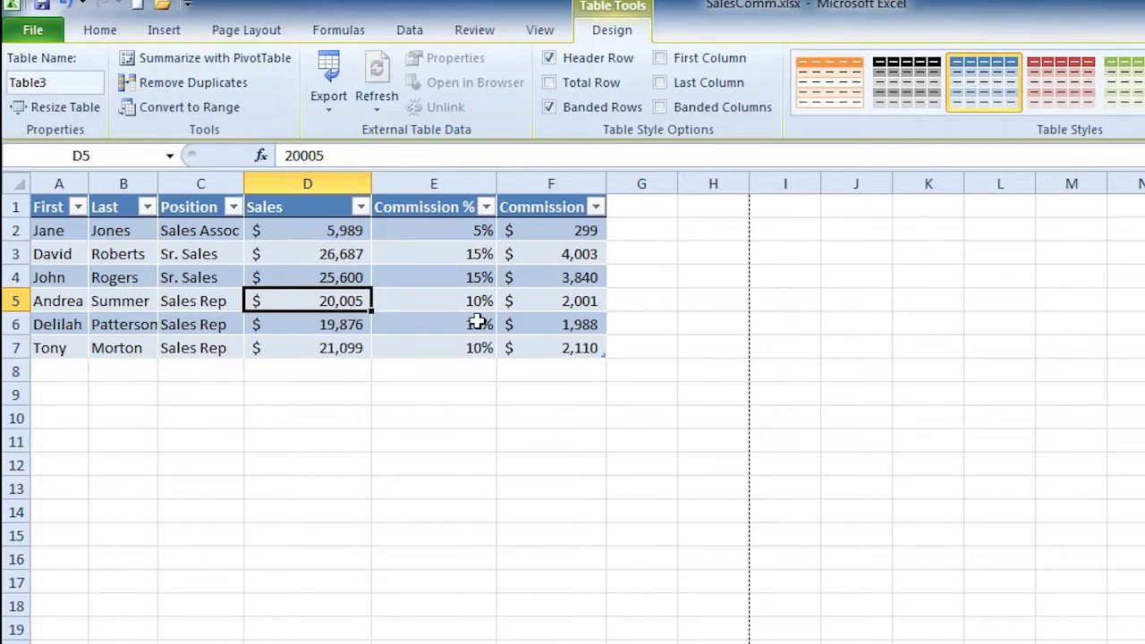
pyautogui.click(488, 209)
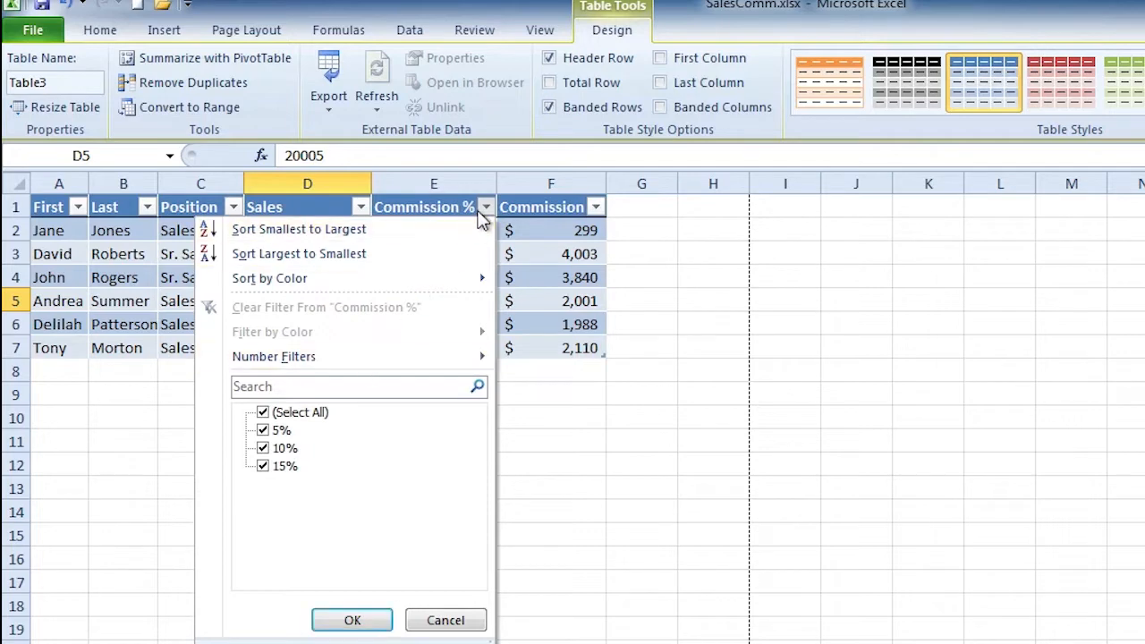
pyautogui.click(488, 209)
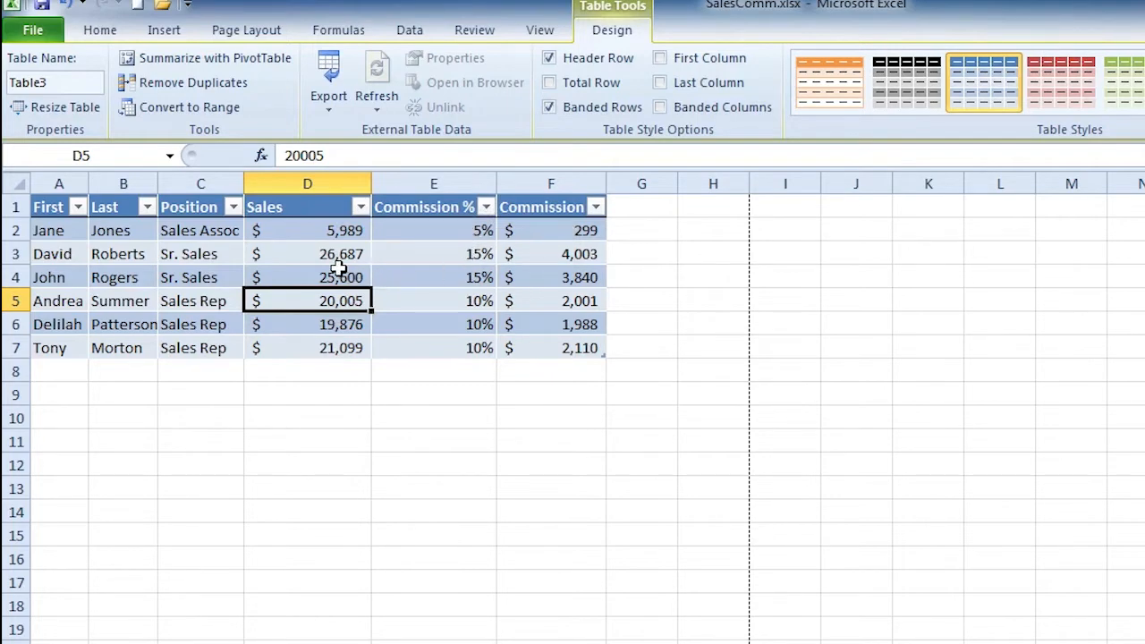
pyautogui.click(326, 536)
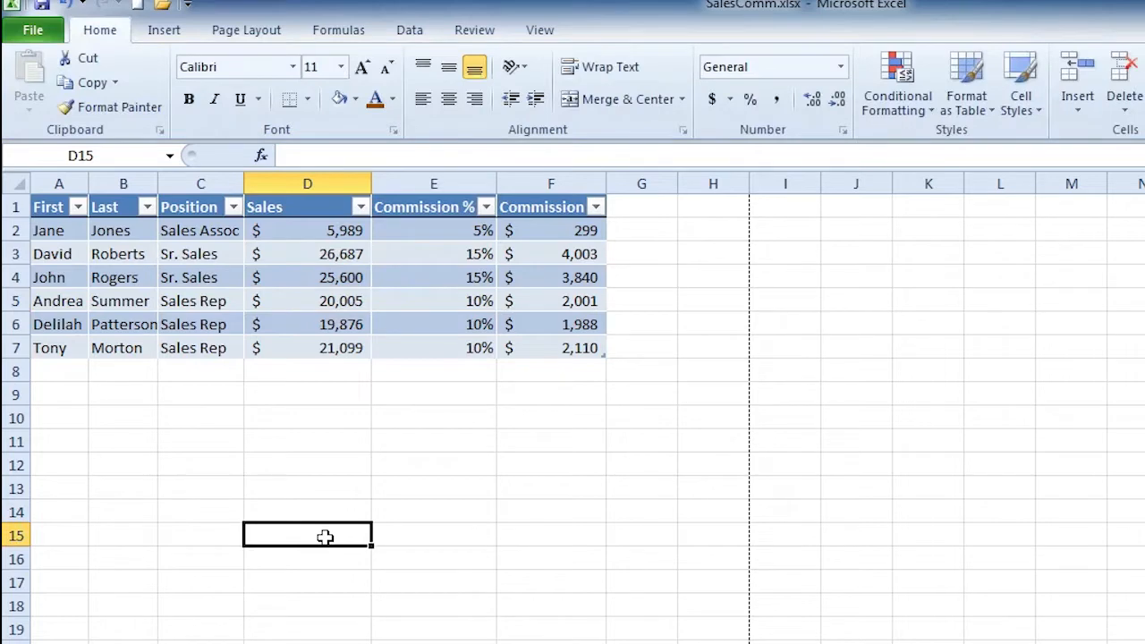
# Turn off First Column emphasis and turn on Last Column for Table3.
pyautogui.click(331, 275)
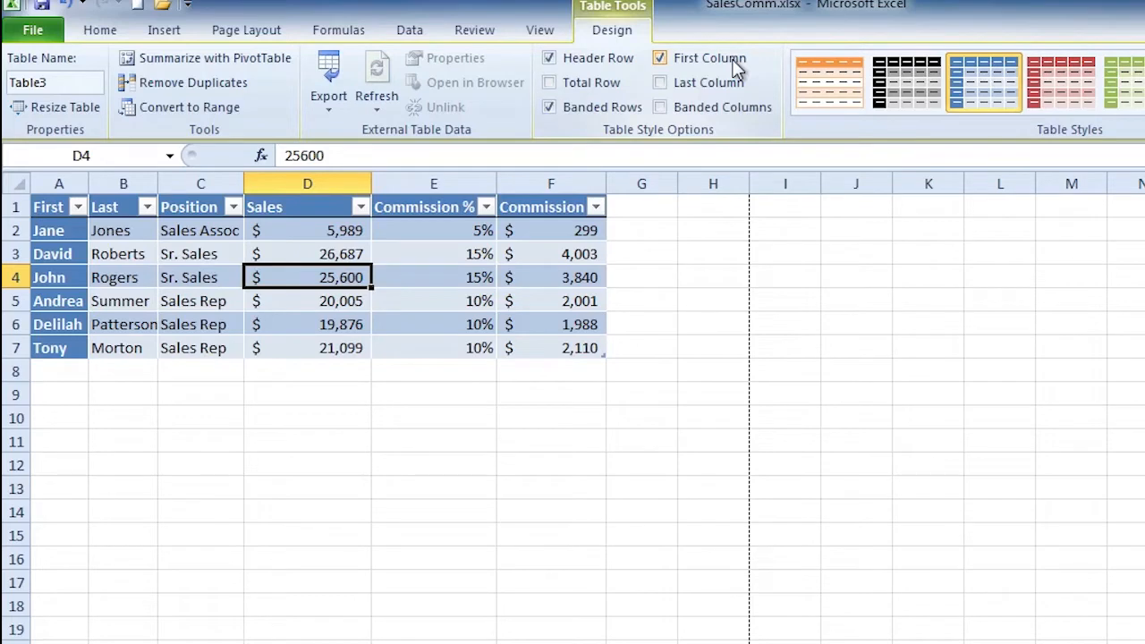
pyautogui.click(737, 68)
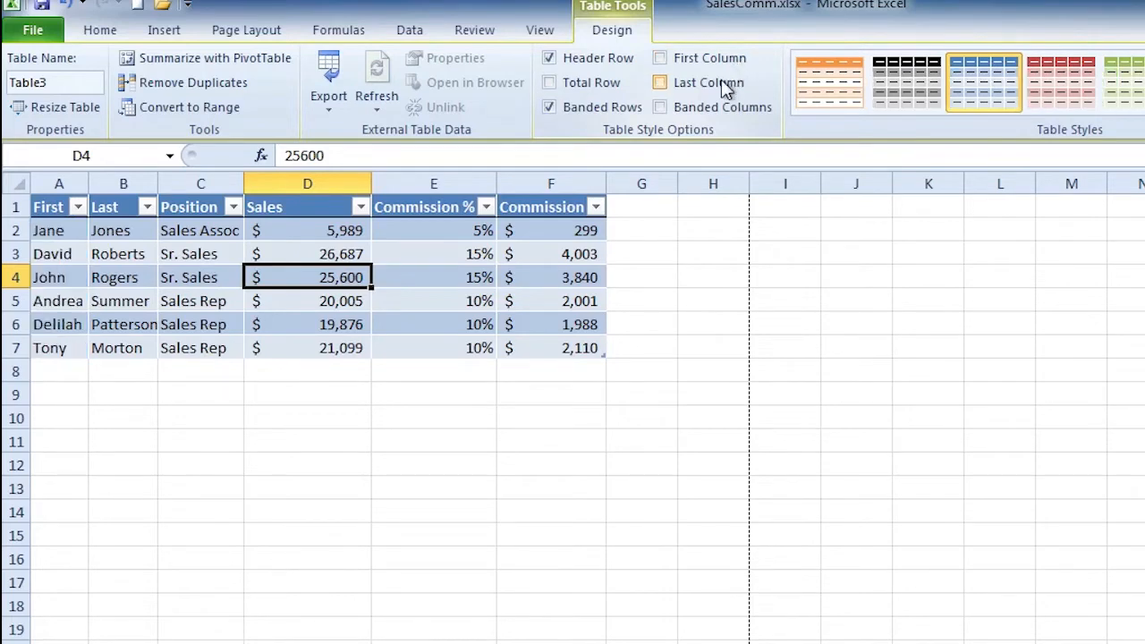
pyautogui.click(723, 83)
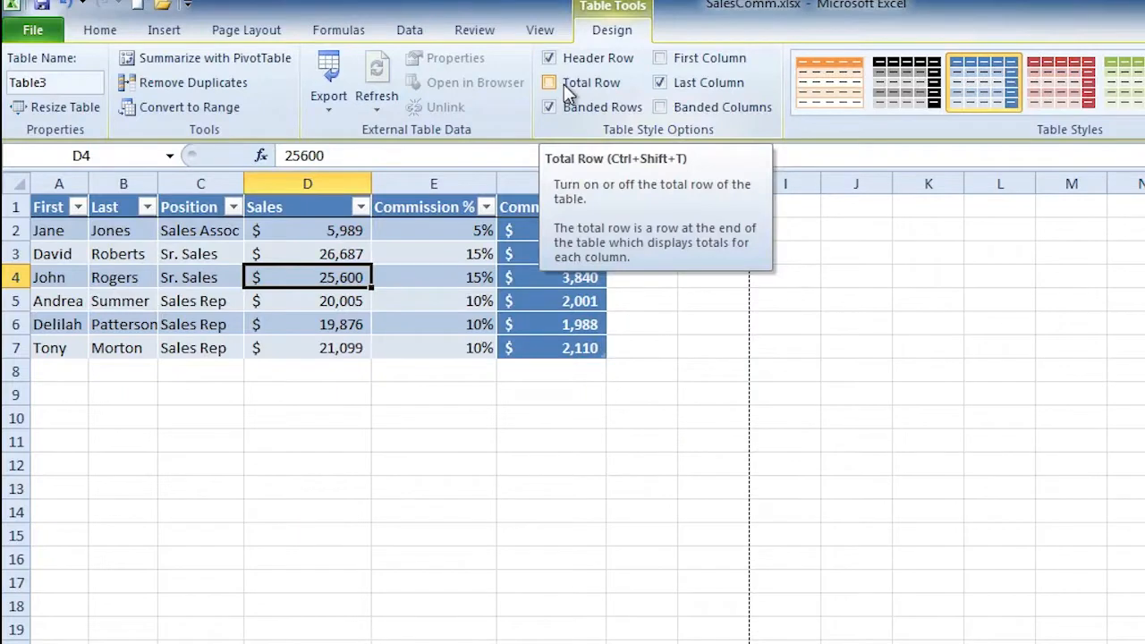
# Turn on the Total Row option so row 8 totals Commission at $14,241.
pyautogui.click(550, 82)
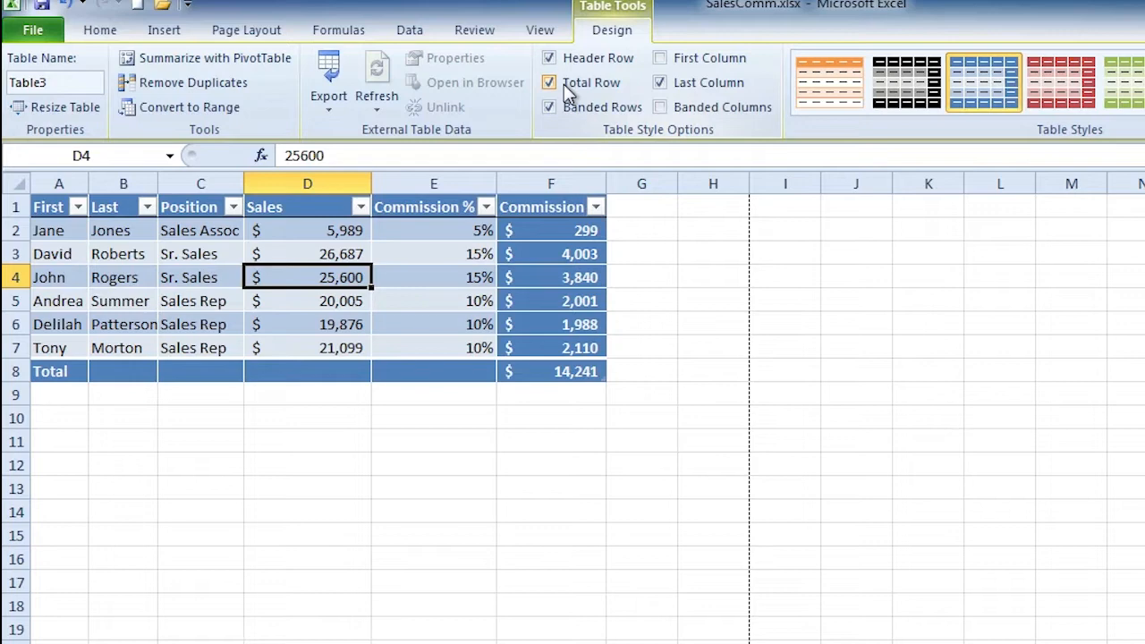
pyautogui.click(564, 371)
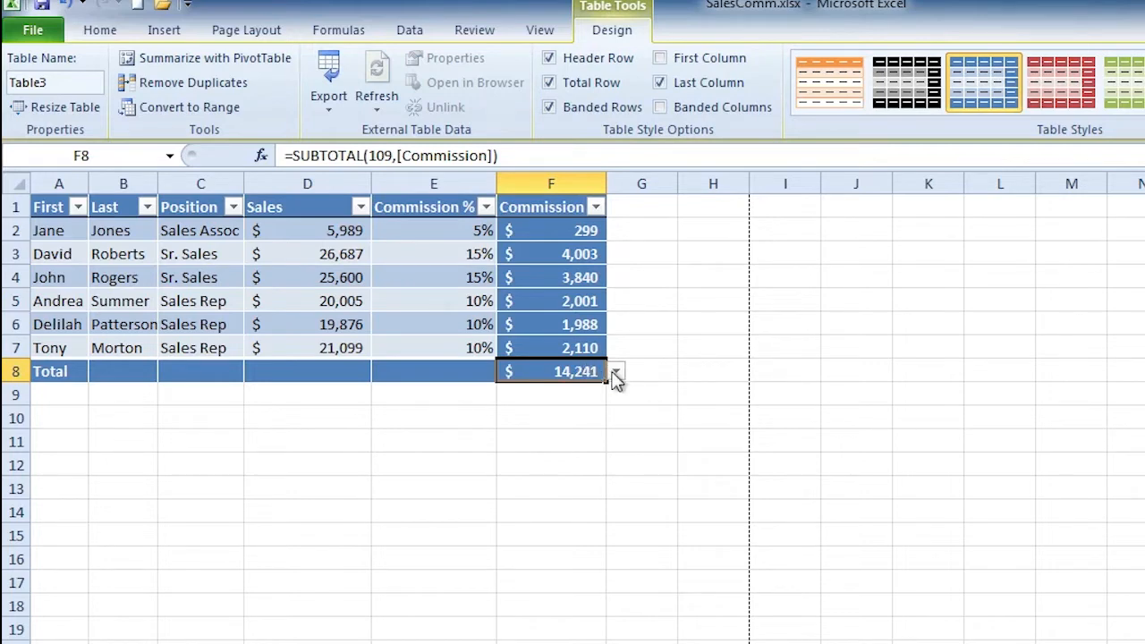
pyautogui.click(616, 374)
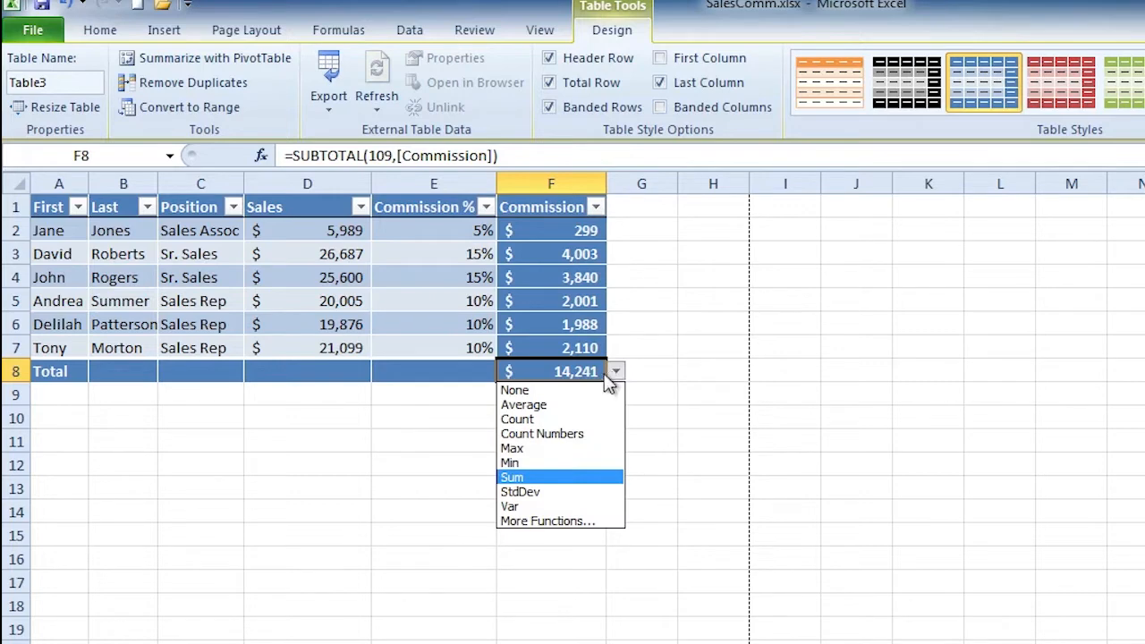
pyautogui.click(580, 405)
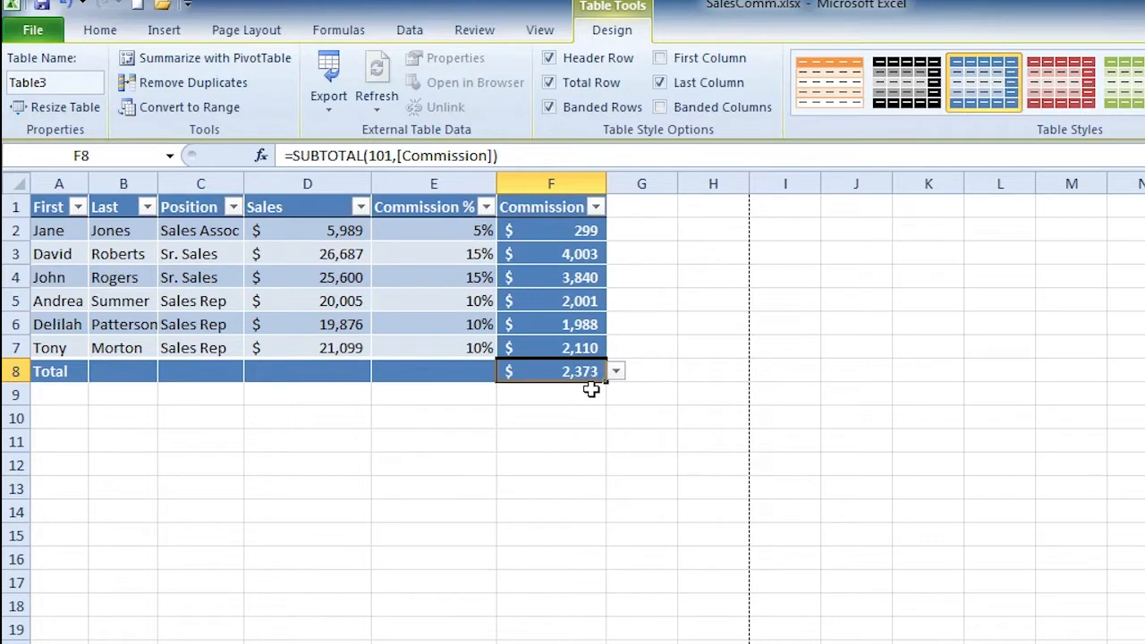
pyautogui.click(617, 372)
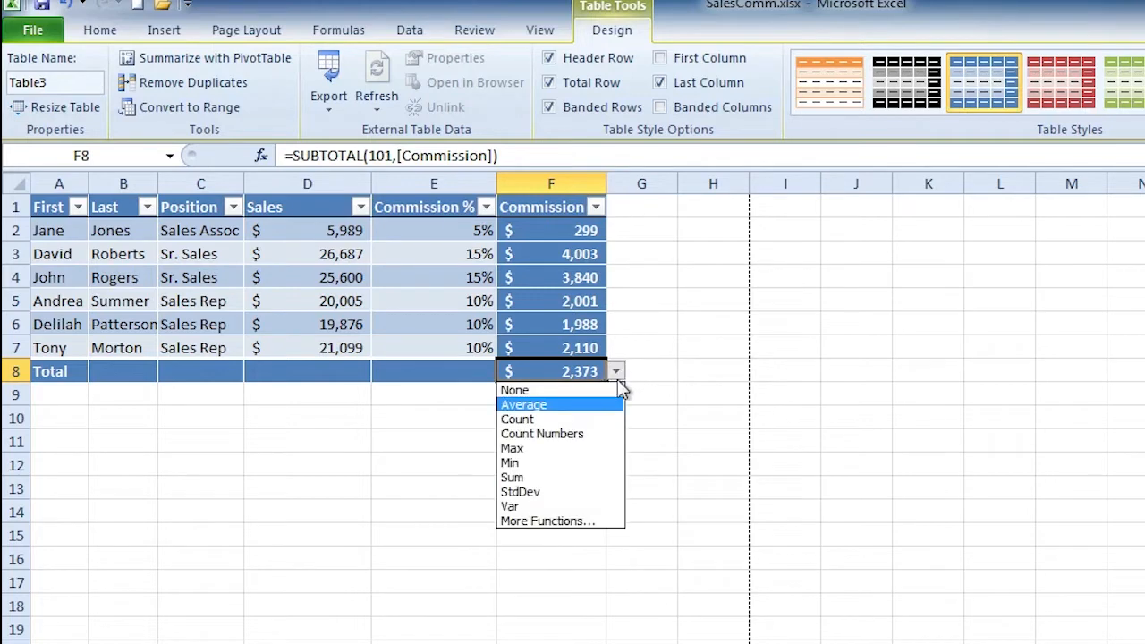
pyautogui.click(565, 447)
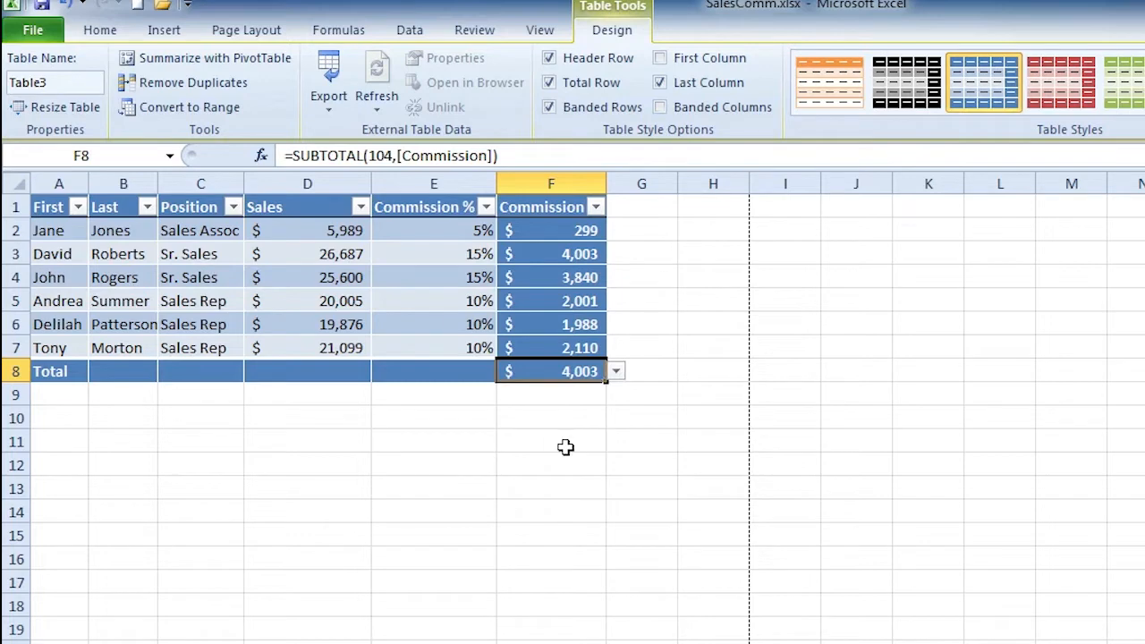
pyautogui.click(617, 374)
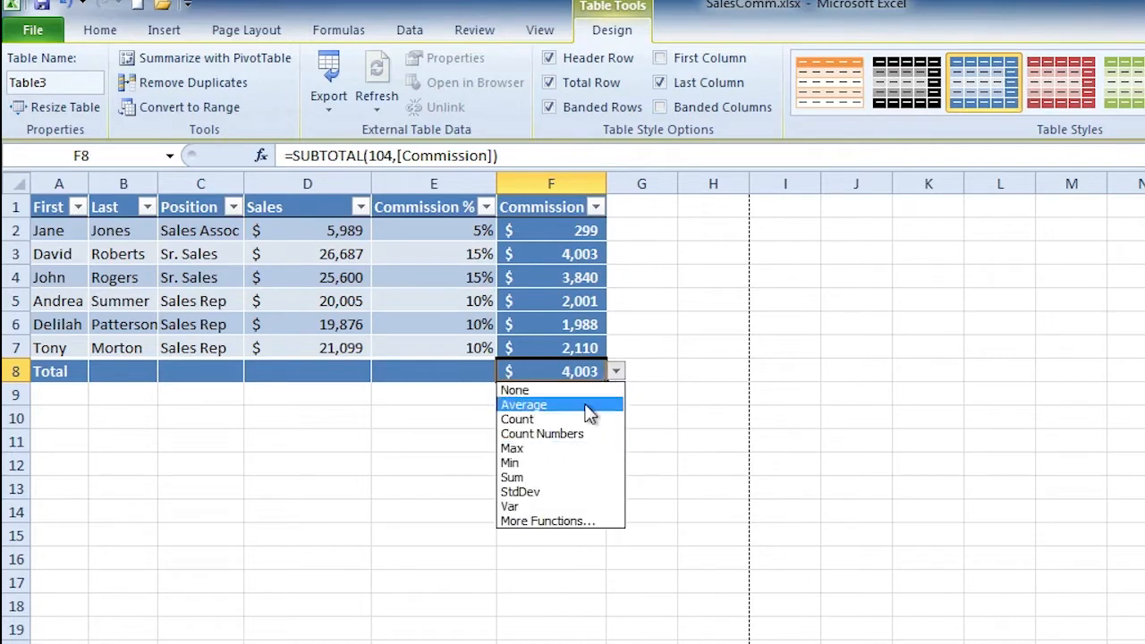
pyautogui.click(579, 480)
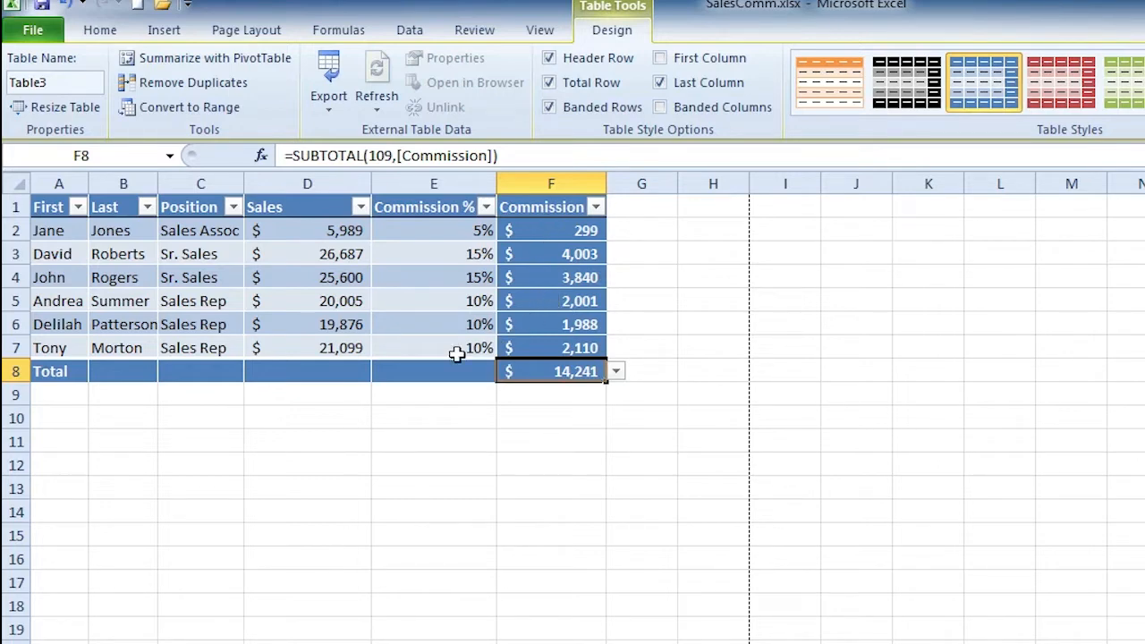
# Set Total row cell D8 to Sum, totalling Sales at $119,256.
pyautogui.click(420, 372)
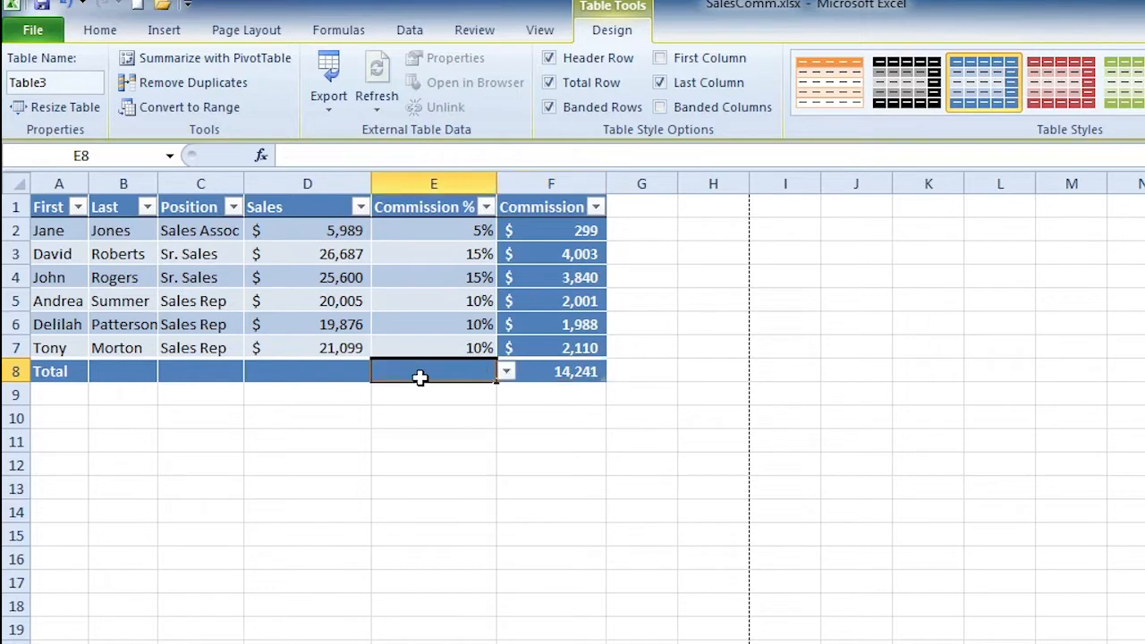
pyautogui.click(299, 382)
pyautogui.click(302, 371)
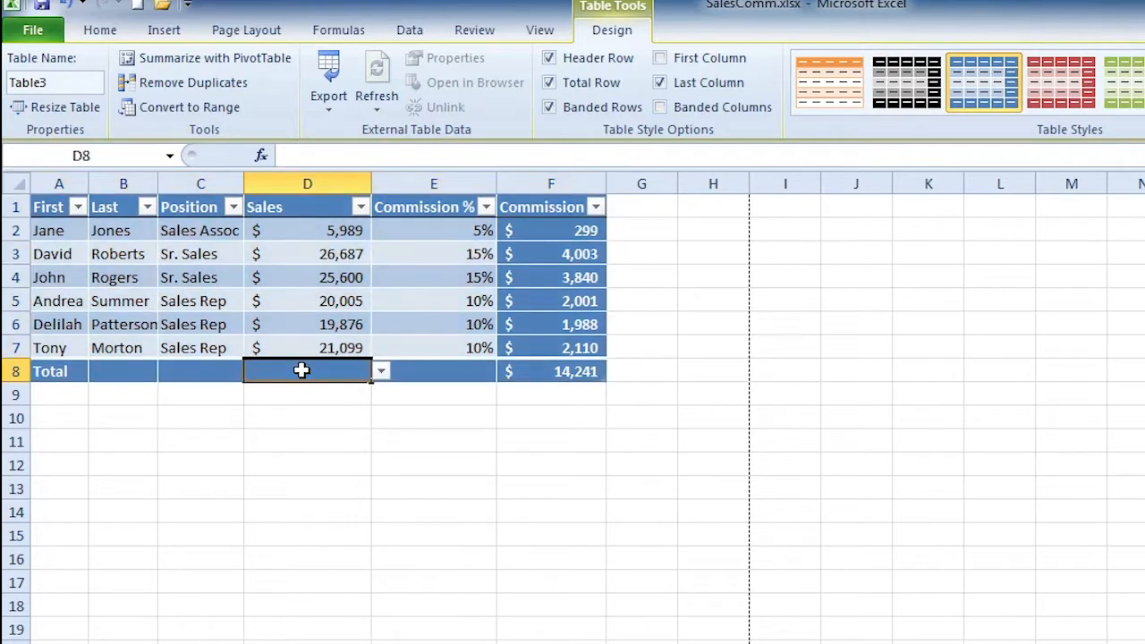
pyautogui.click(382, 373)
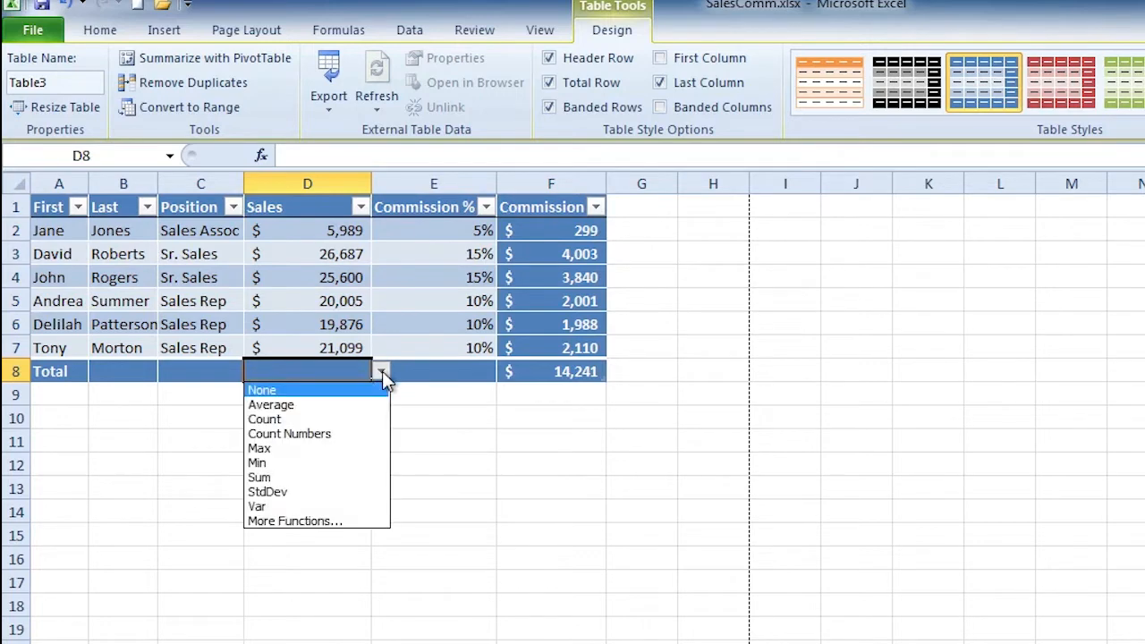
pyautogui.click(301, 484)
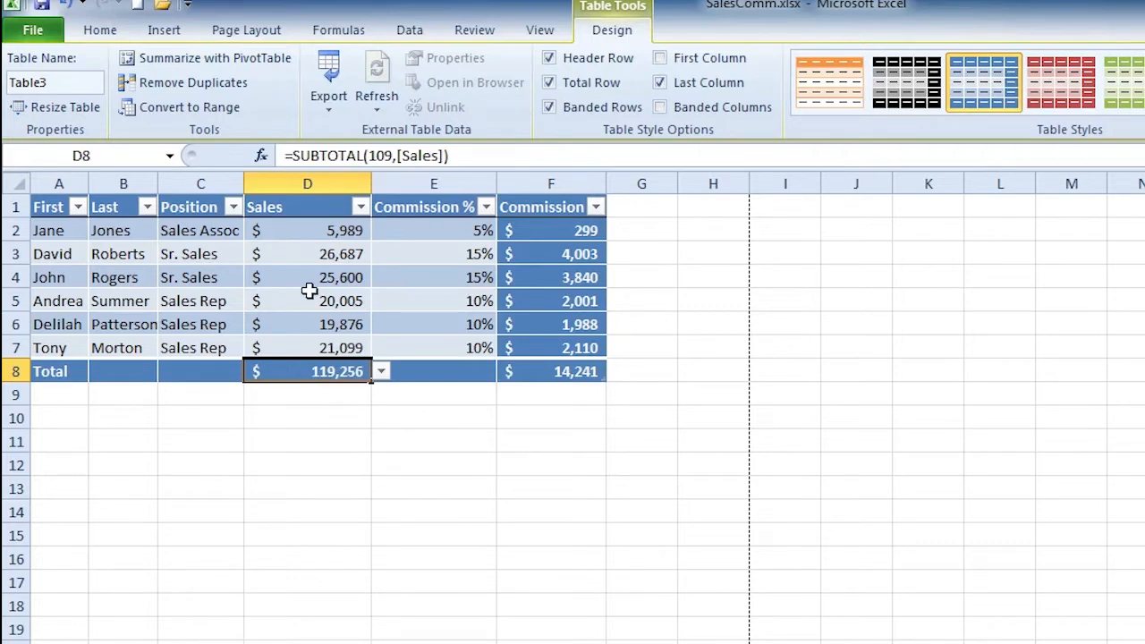
pyautogui.click(306, 235)
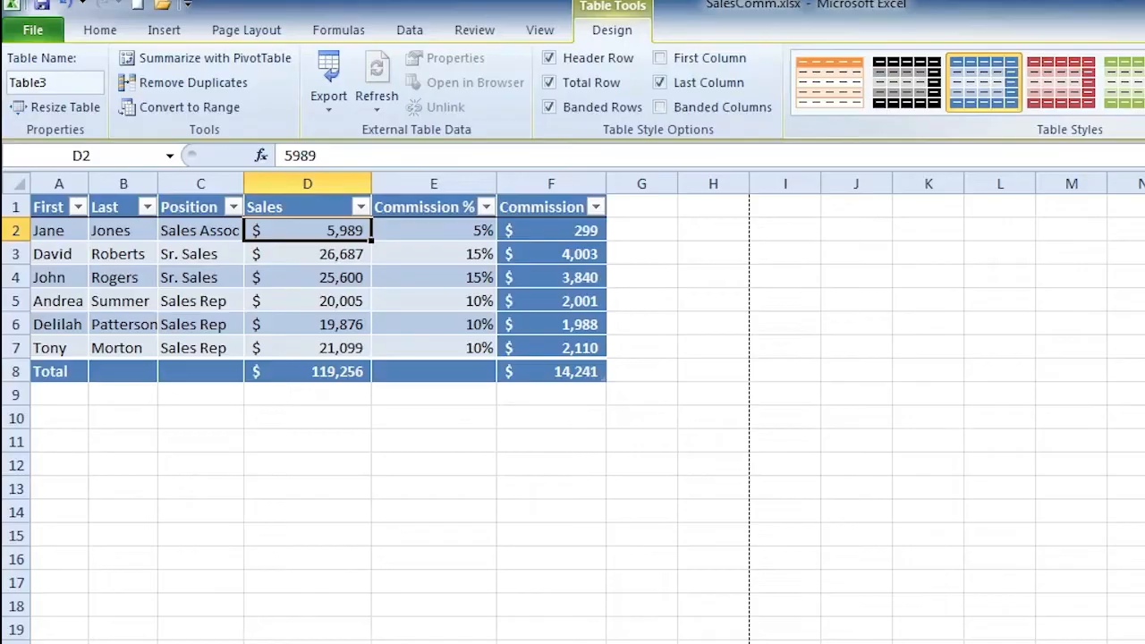
# Expand the Table Styles gallery to show every light, medium and dark style.
pyautogui.click(1144, 107)
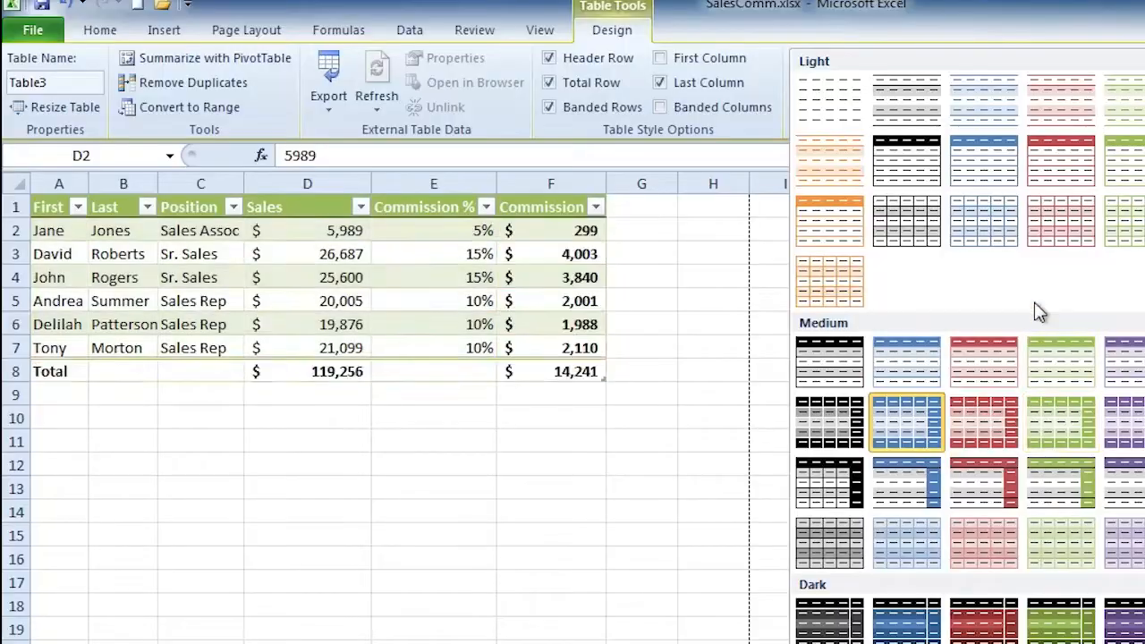
# Apply the red Light table style to Table3.
pyautogui.click(1050, 161)
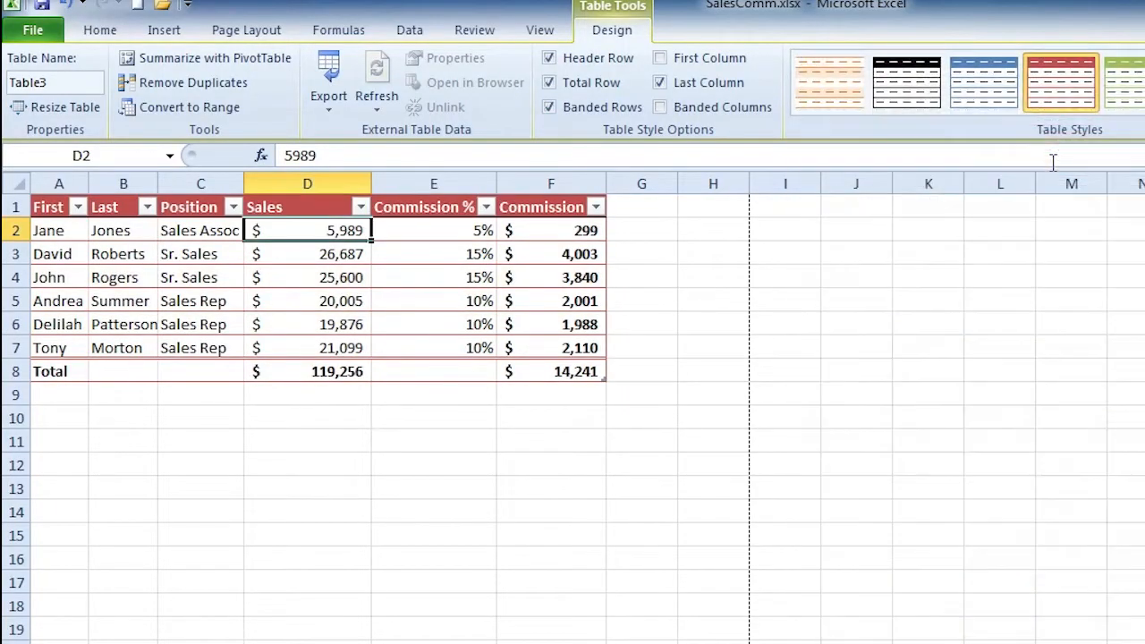
pyautogui.click(296, 305)
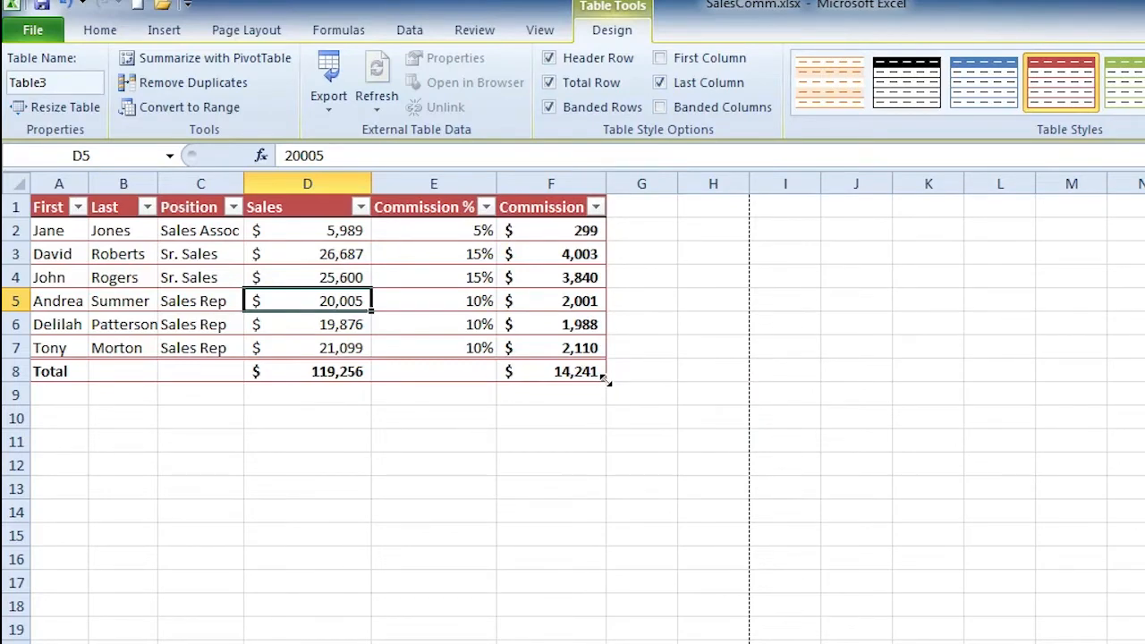
# Stretch Table3 down to row 13, then begin entering 35000 in Sales cell D8.
pyautogui.moveTo(604, 379); pyautogui.dragTo(606, 504)
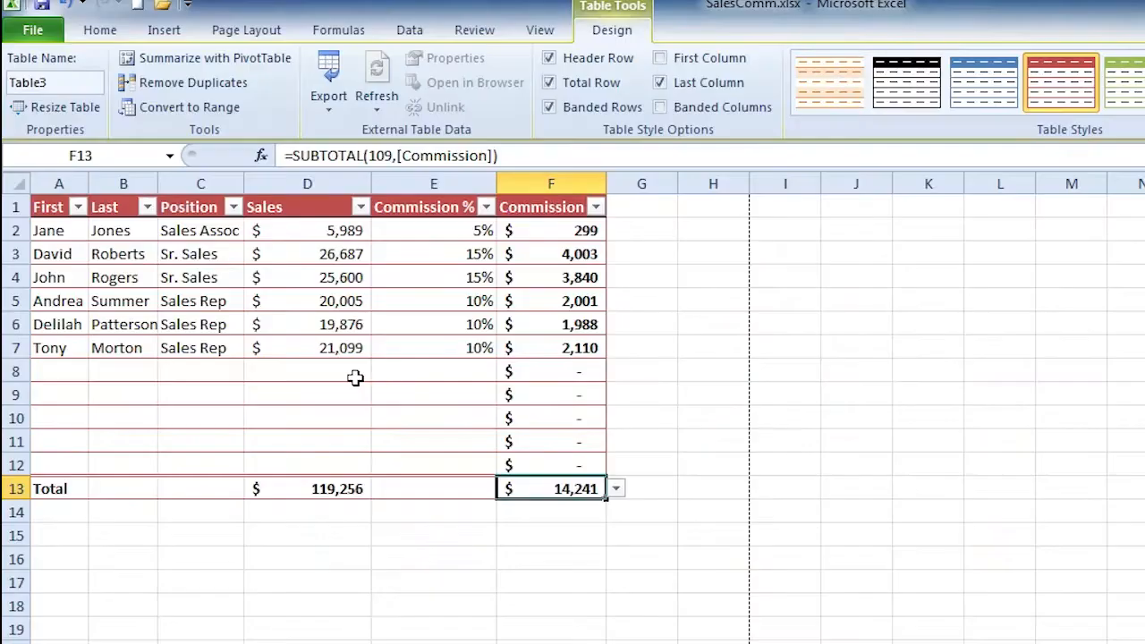
pyautogui.click(355, 377)
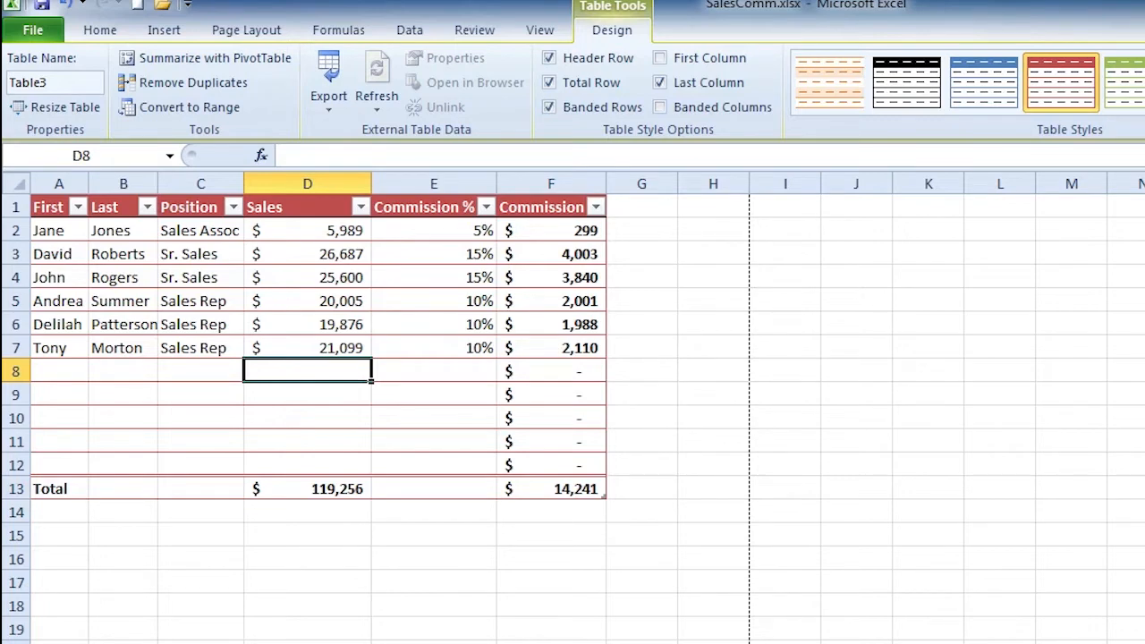
pyautogui.write('35000')
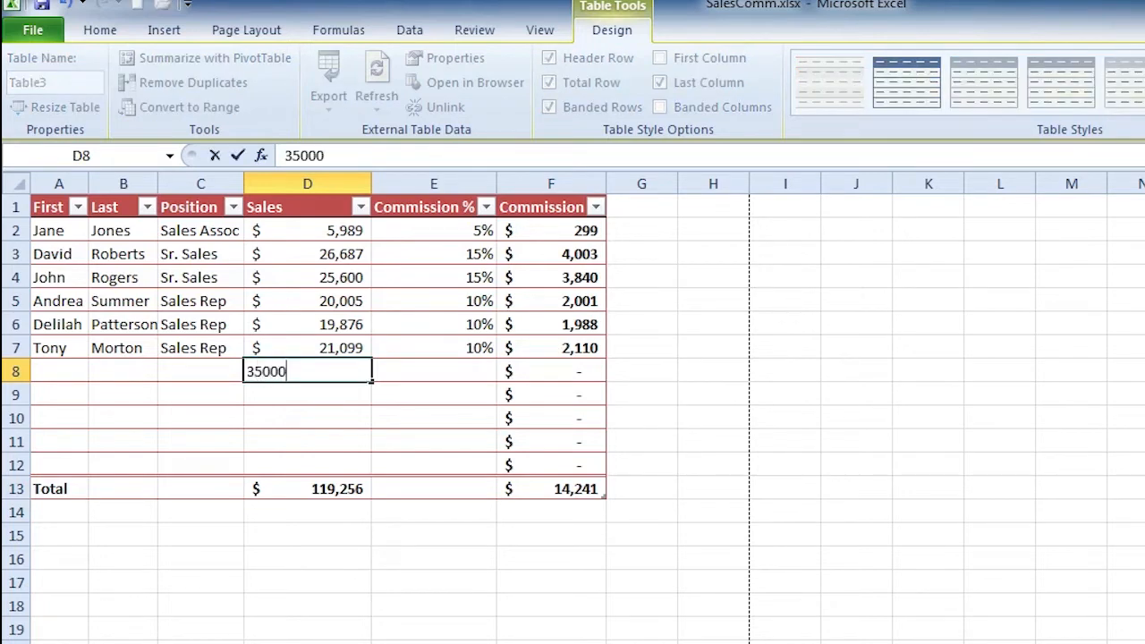
# Commit 35000 in D8 and enter a .05 rate in E8, giving a $1,750 commission.
pyautogui.press('Tab')
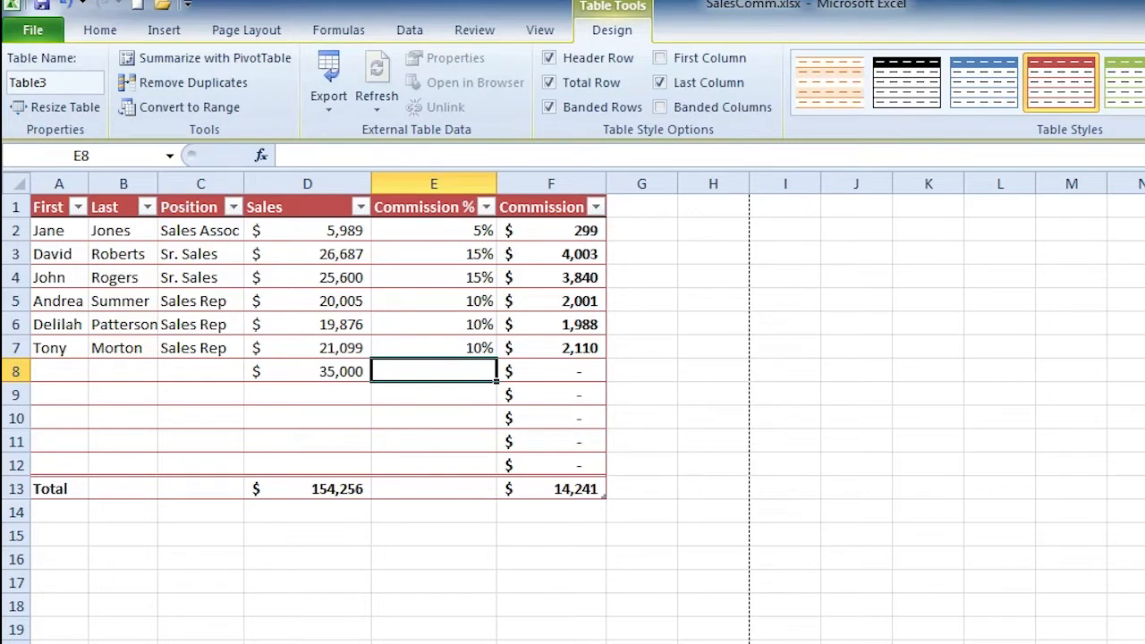
pyautogui.write('.05')
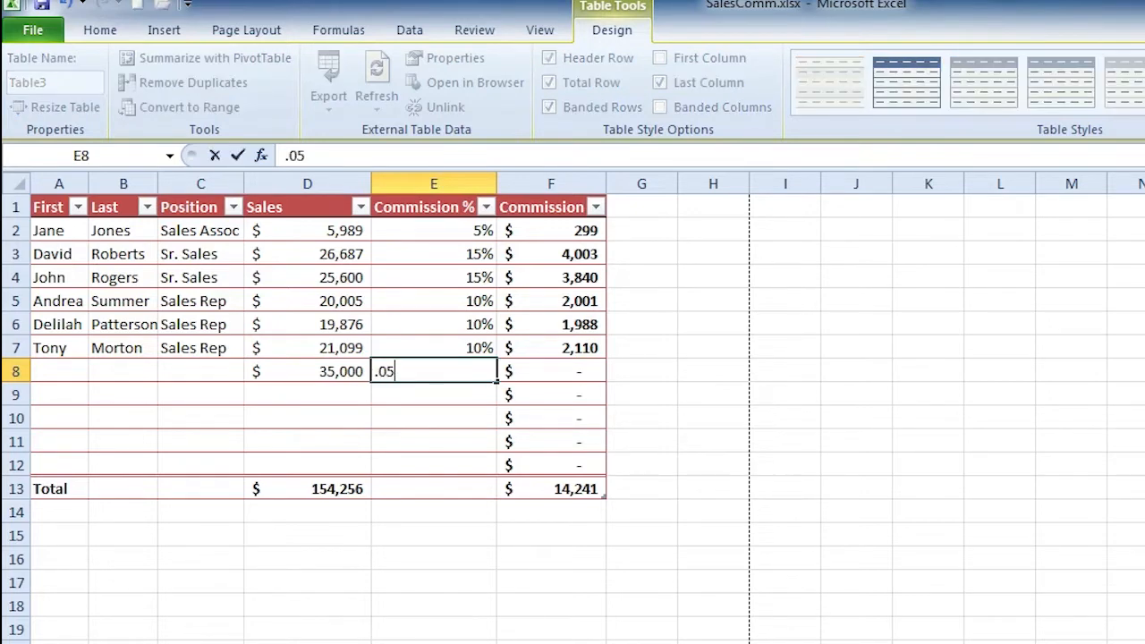
pyautogui.press('Tab')
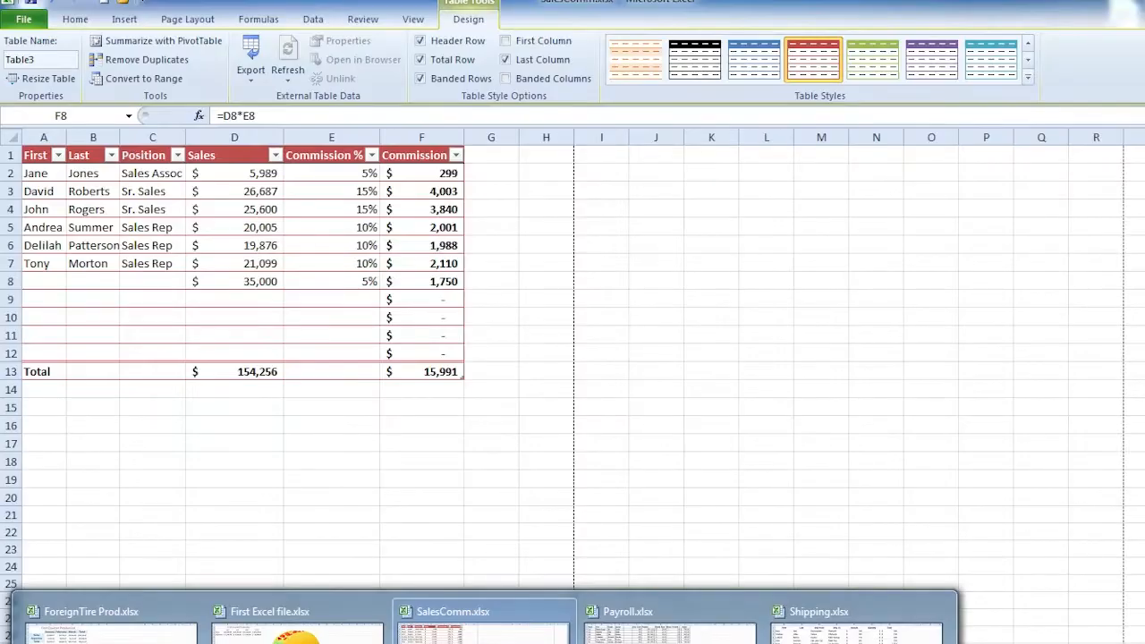
# Switch to ForeignTire Prod.xlsx and click into its First Quarter Production data.
pyautogui.click(112, 622)
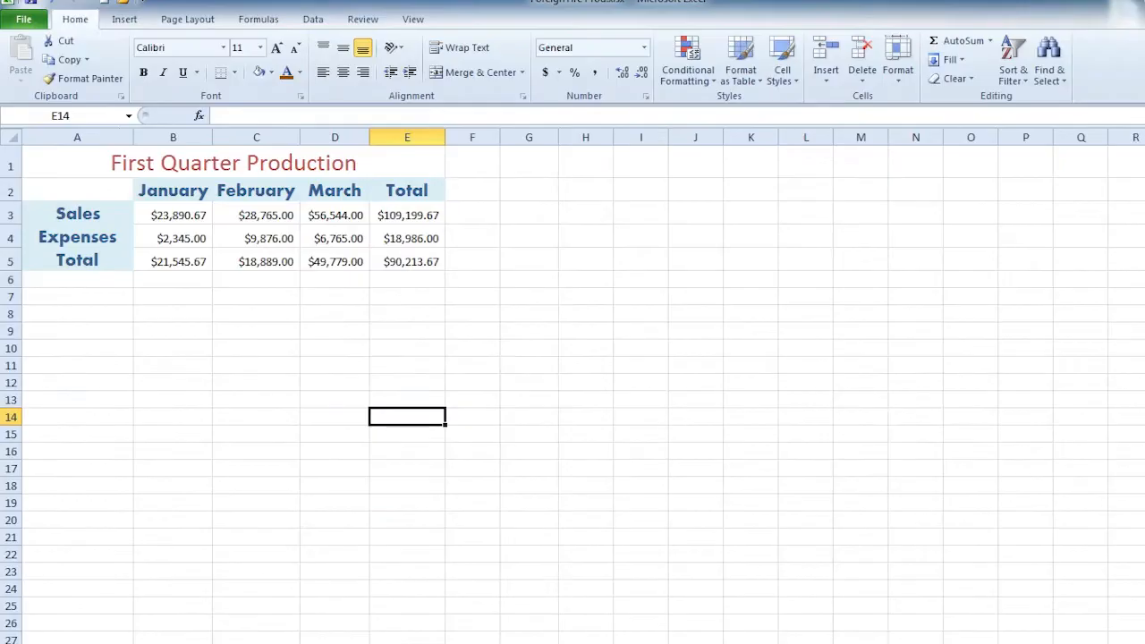
pyautogui.click(234, 234)
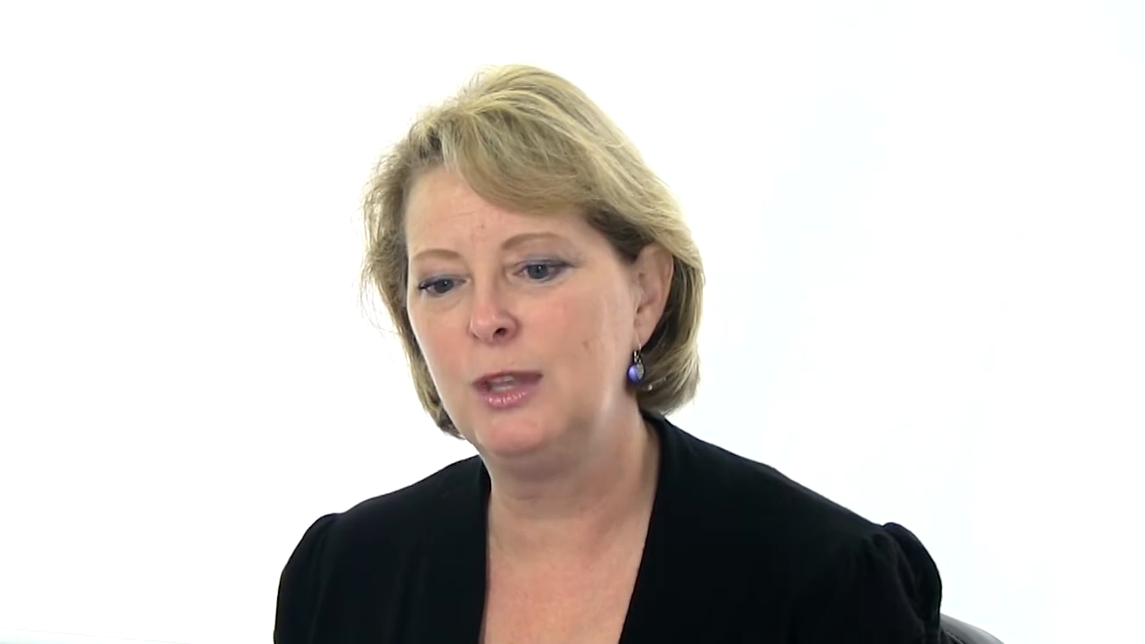
pyautogui.click(226, 259)
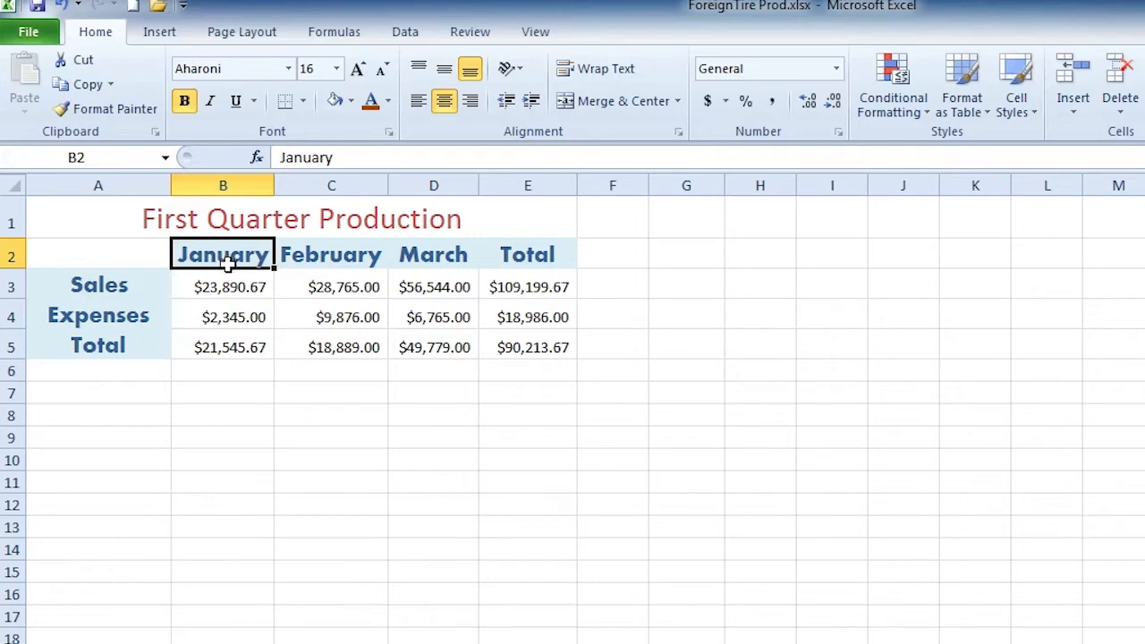
# Convert range A1:E5 into Table1 with Column1–Column4 headers via Insert > Table.
pyautogui.click(235, 293)
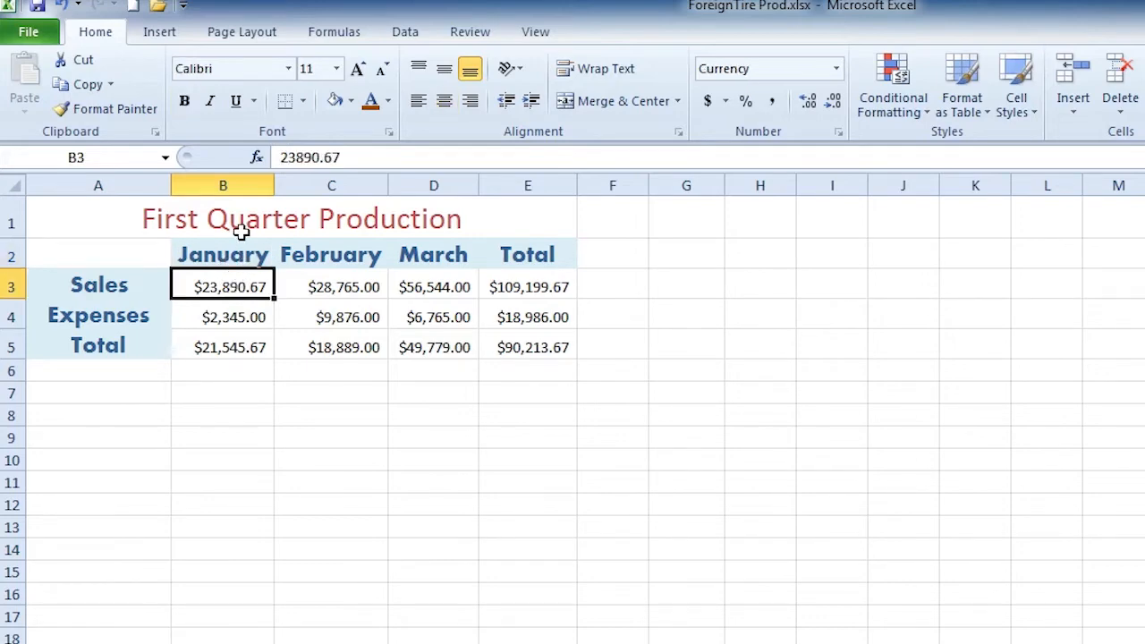
pyautogui.click(154, 42)
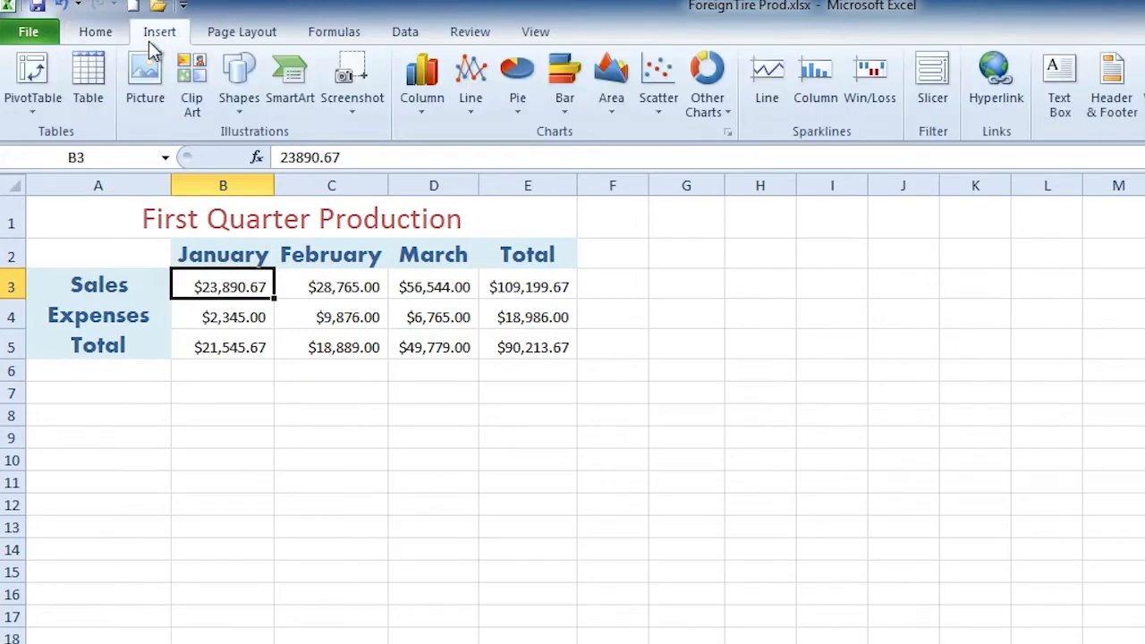
pyautogui.click(88, 82)
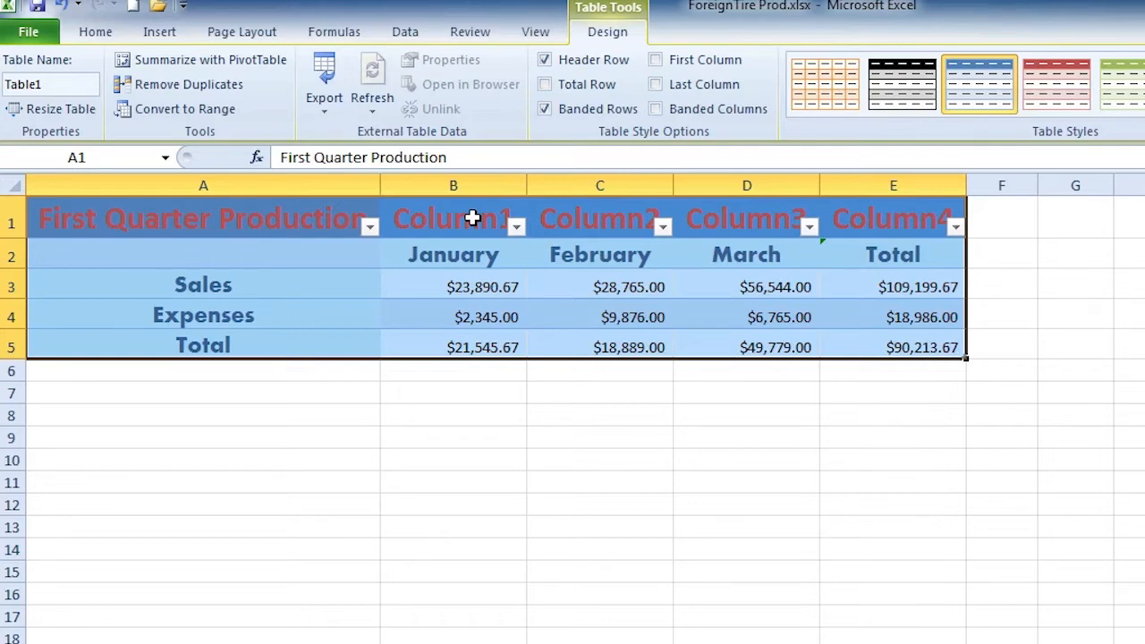
# Switch off Table1's Column1–Column4 header row, check the cells' formatting, and add a Total row in row 6.
pyautogui.click(545, 60)
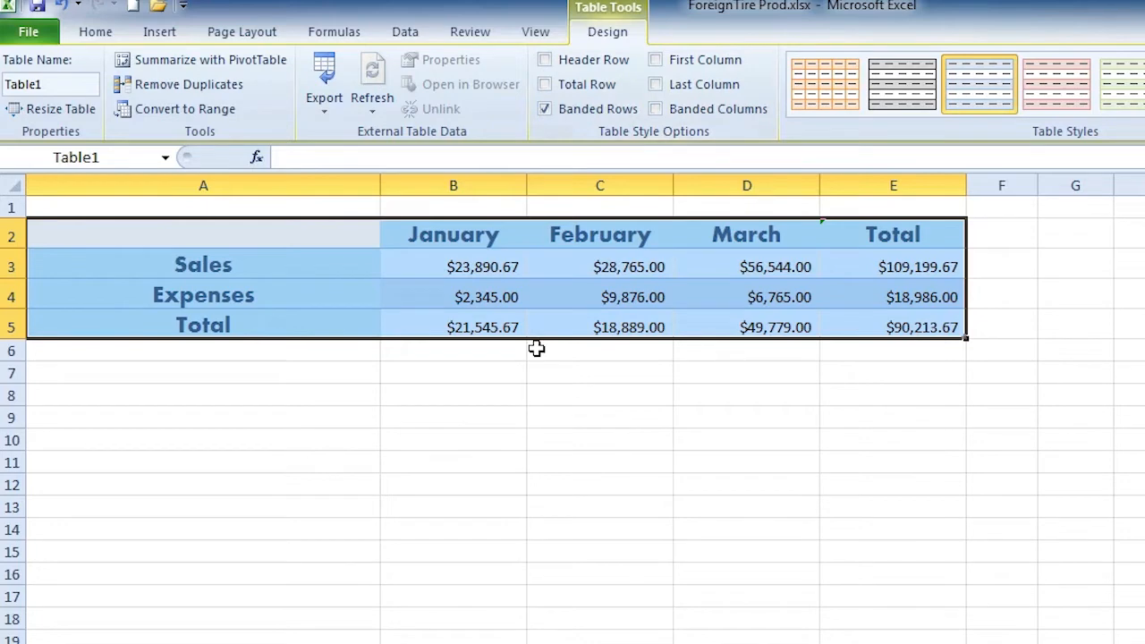
pyautogui.click(481, 239)
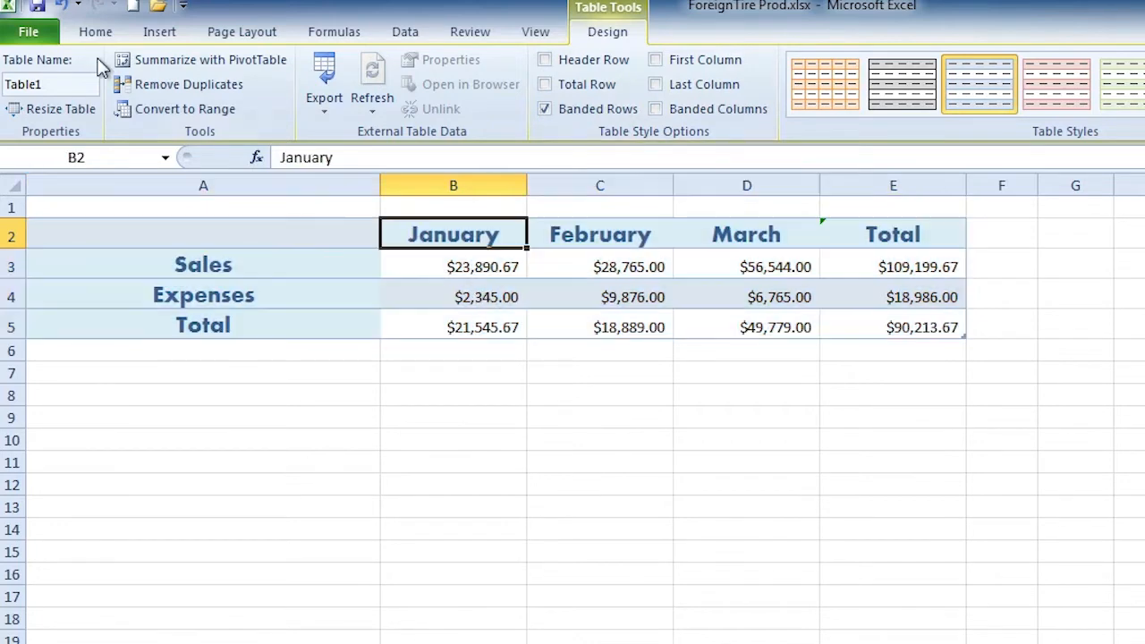
pyautogui.click(96, 34)
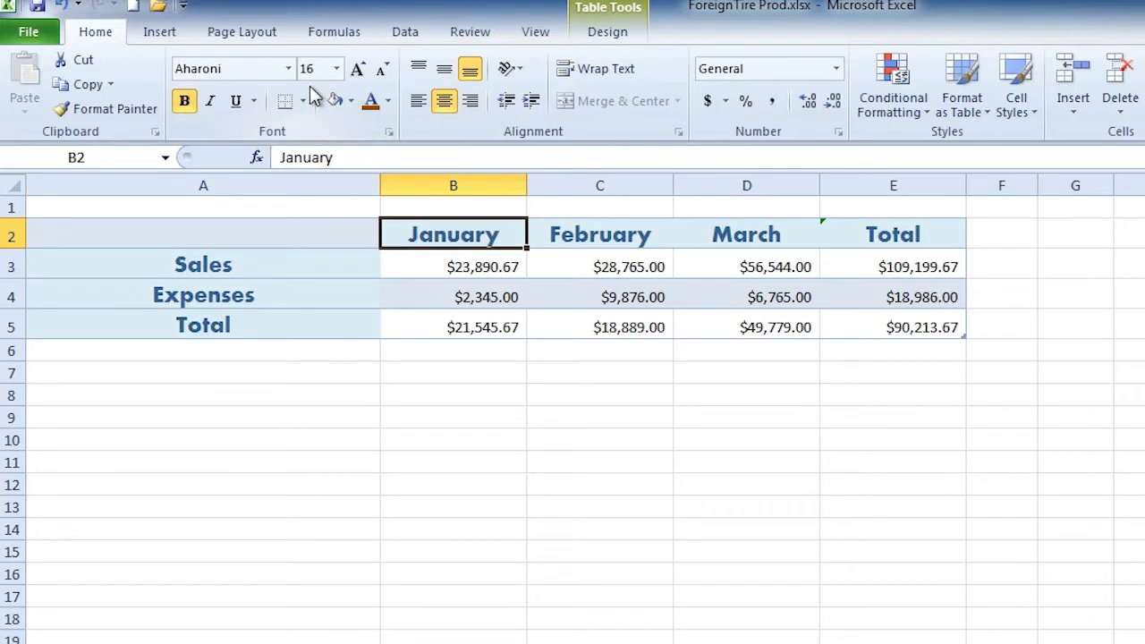
pyautogui.click(479, 299)
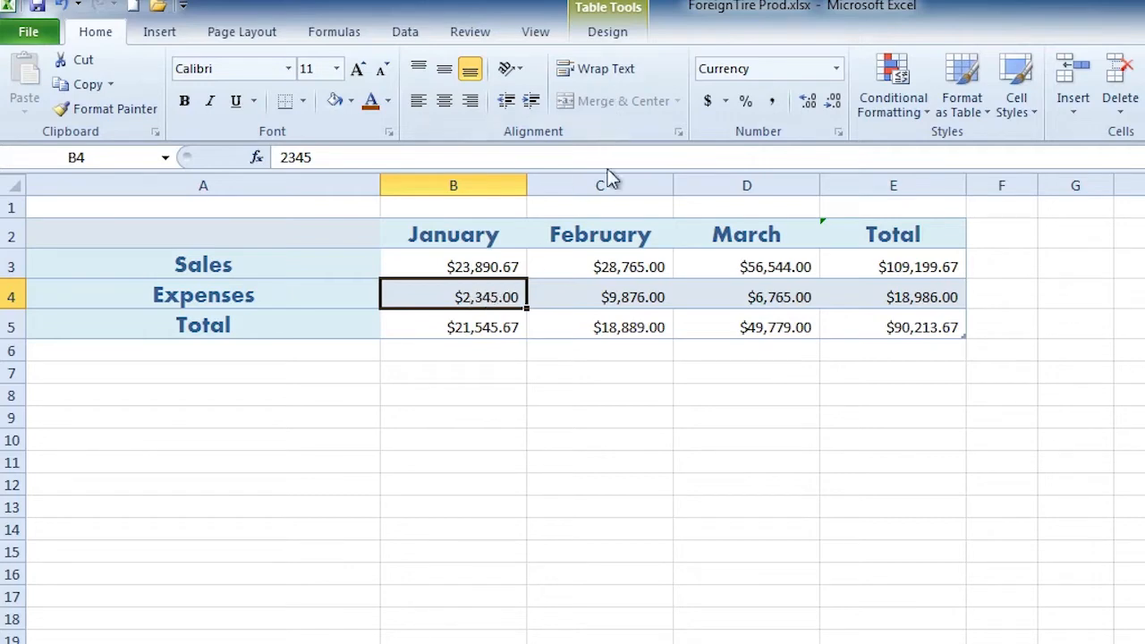
pyautogui.click(599, 304)
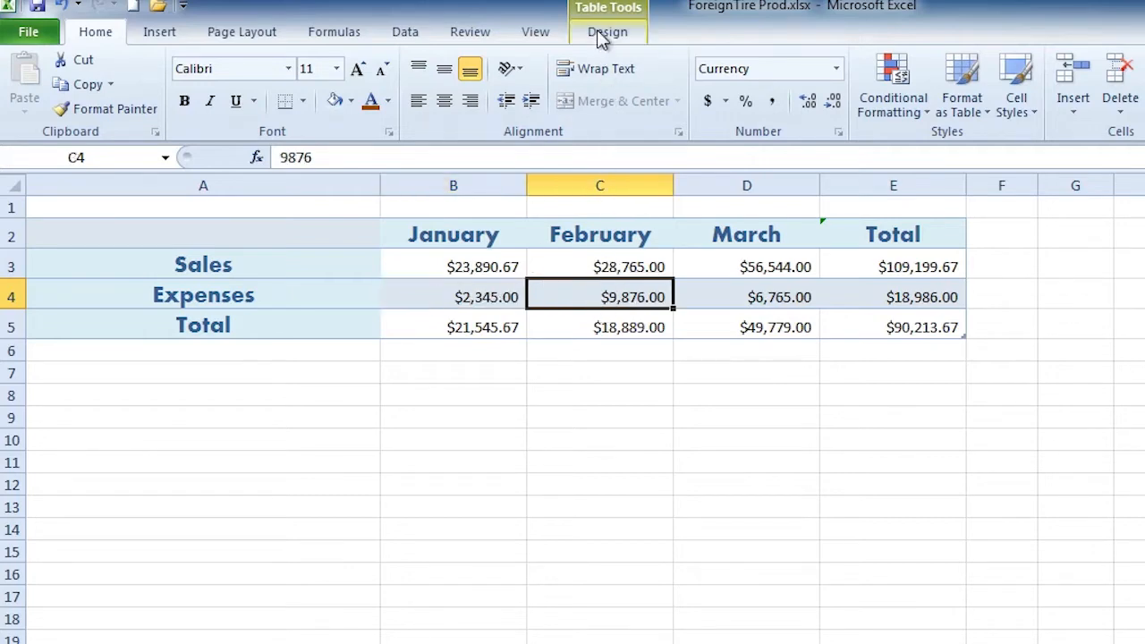
pyautogui.click(606, 35)
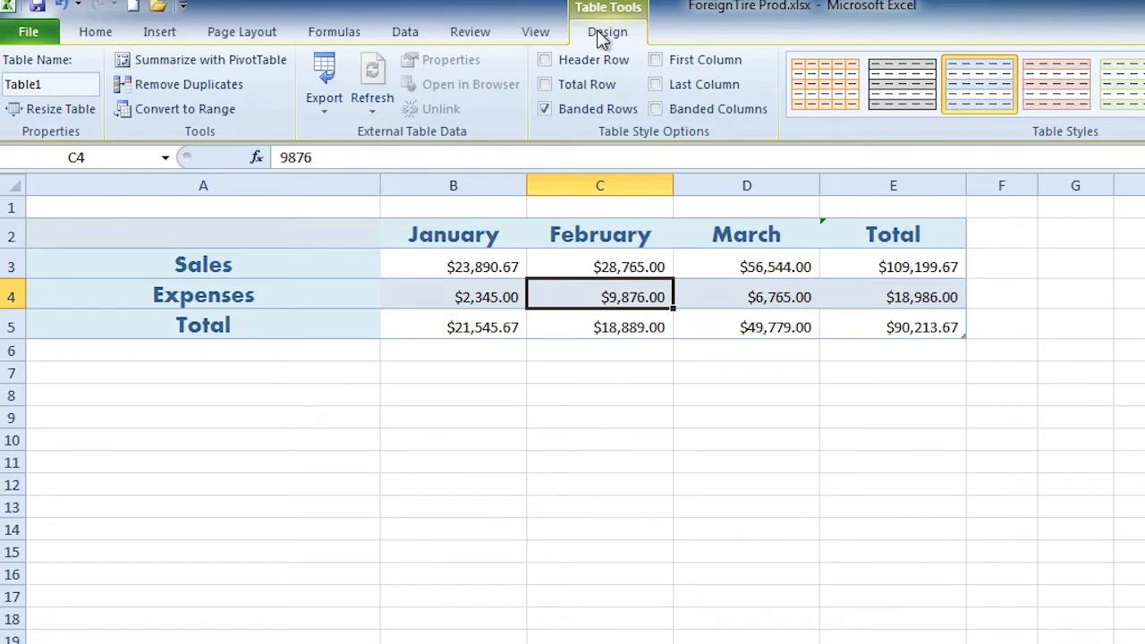
pyautogui.click(580, 89)
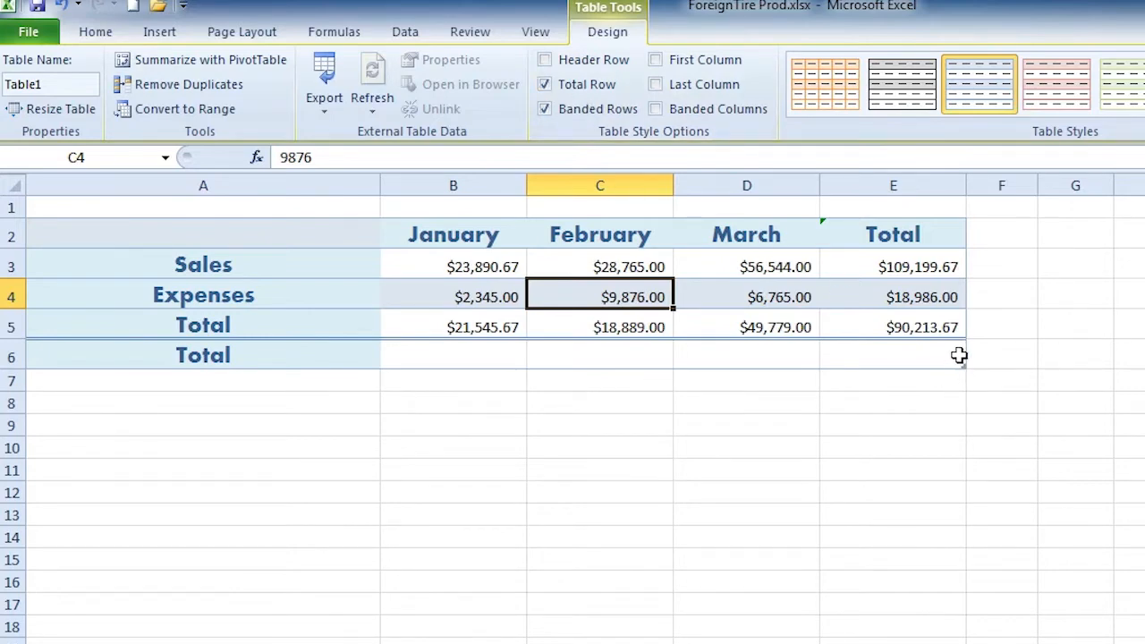
# Sum Column4 in the Total row's E6 ($218,399.34), then switch the Total row back off.
pyautogui.click(959, 355)
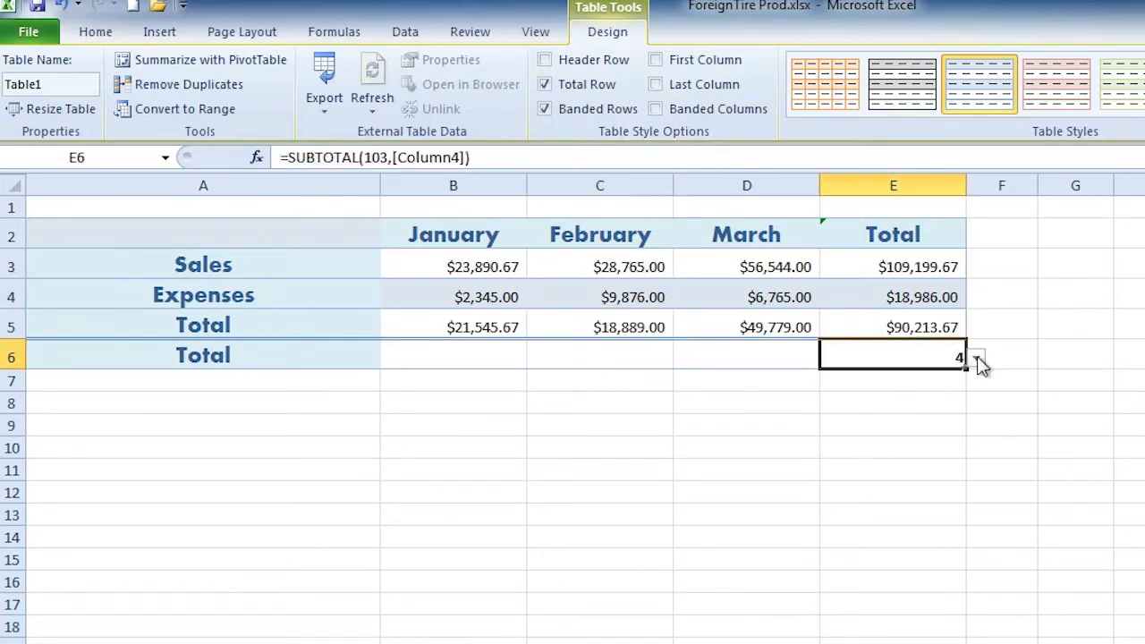
pyautogui.click(978, 357)
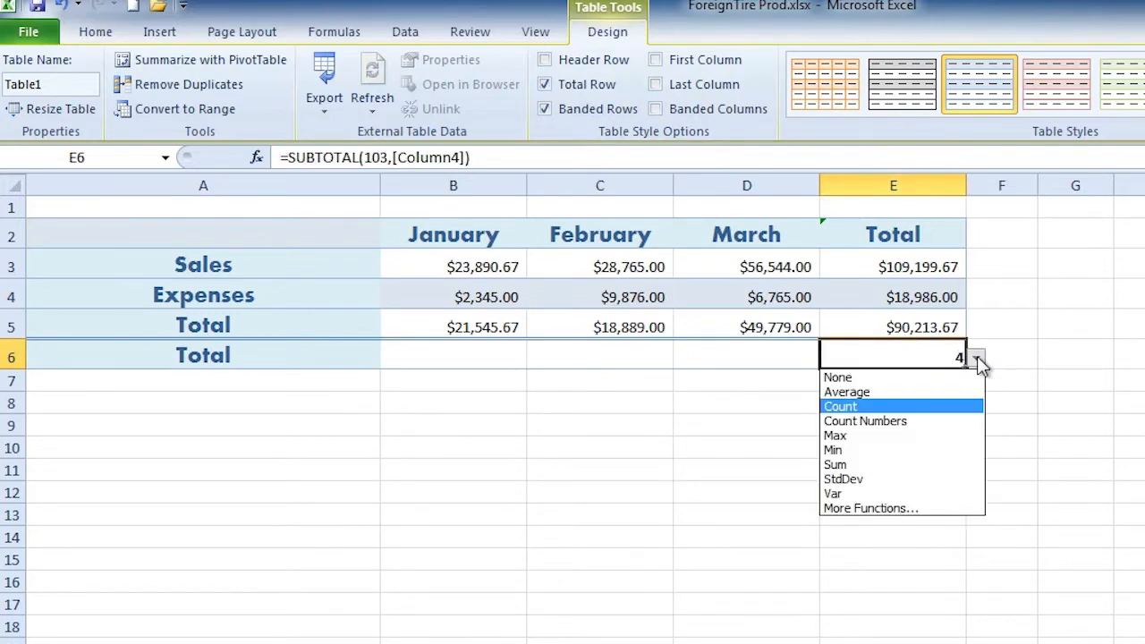
pyautogui.click(888, 462)
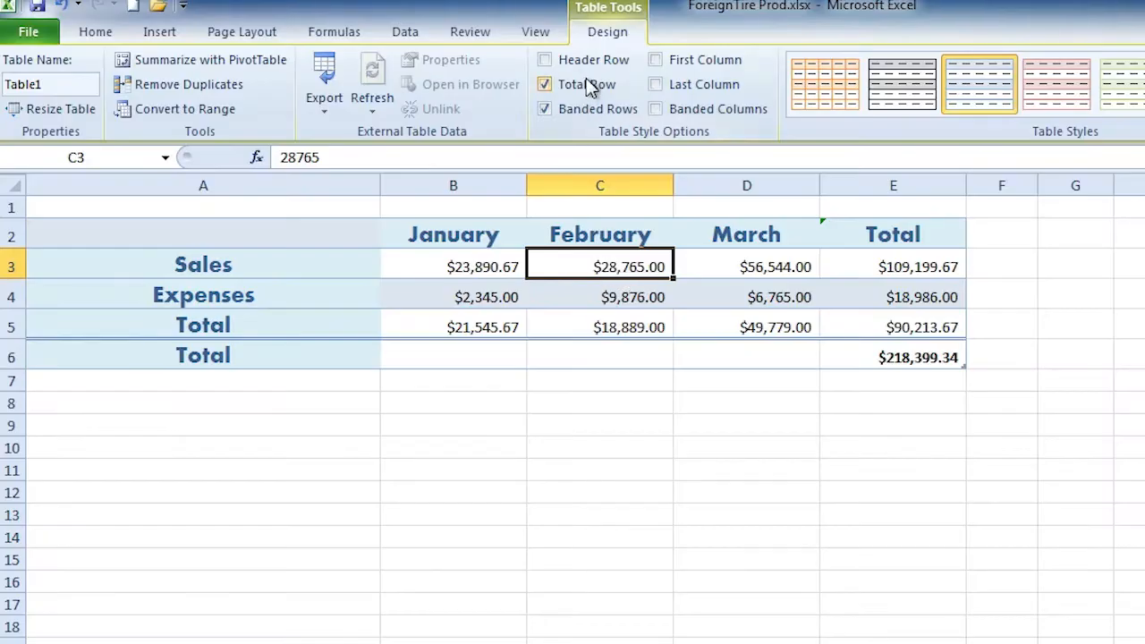
pyautogui.click(586, 82)
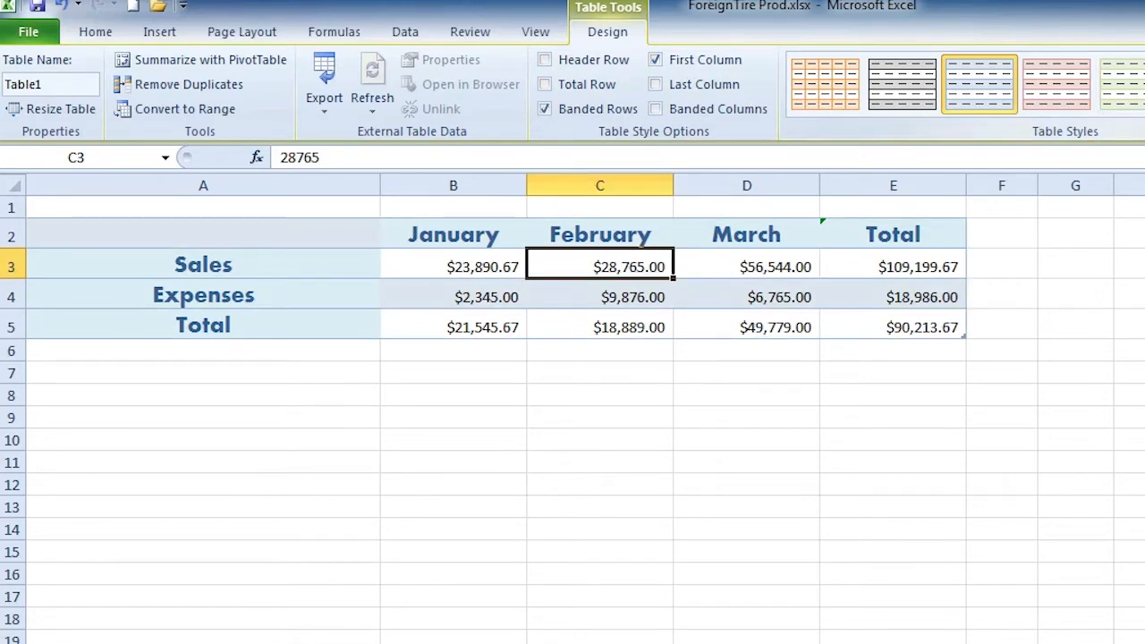
# Apply the red Table Style Medium 17 from the styles gallery, keeping existing cell formatting.
pyautogui.click(1144, 106)
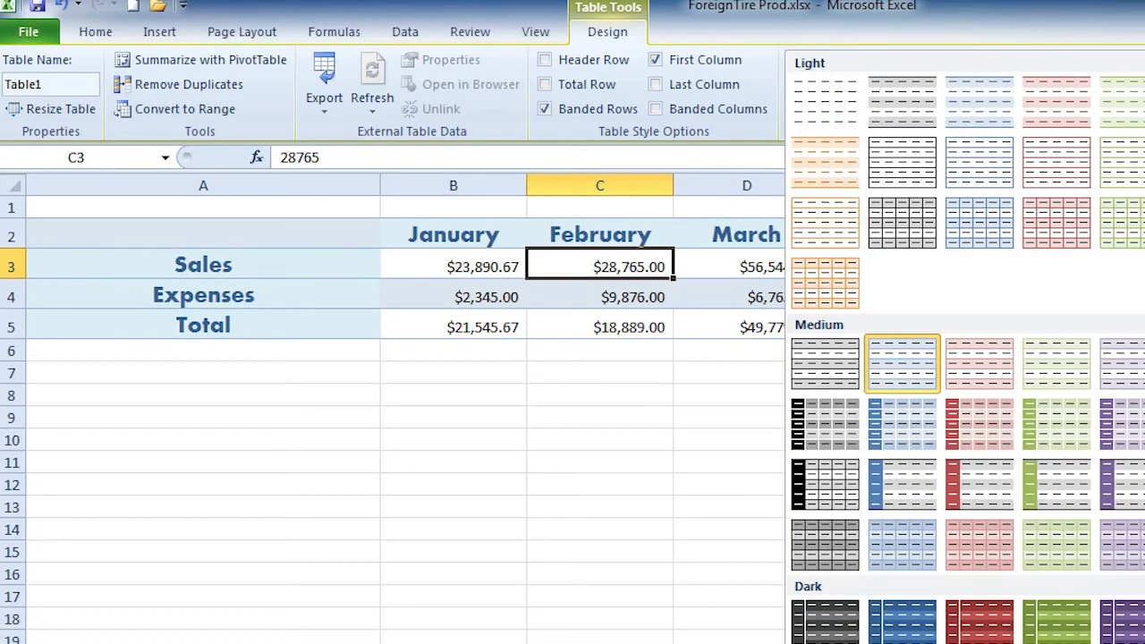
pyautogui.click(984, 496)
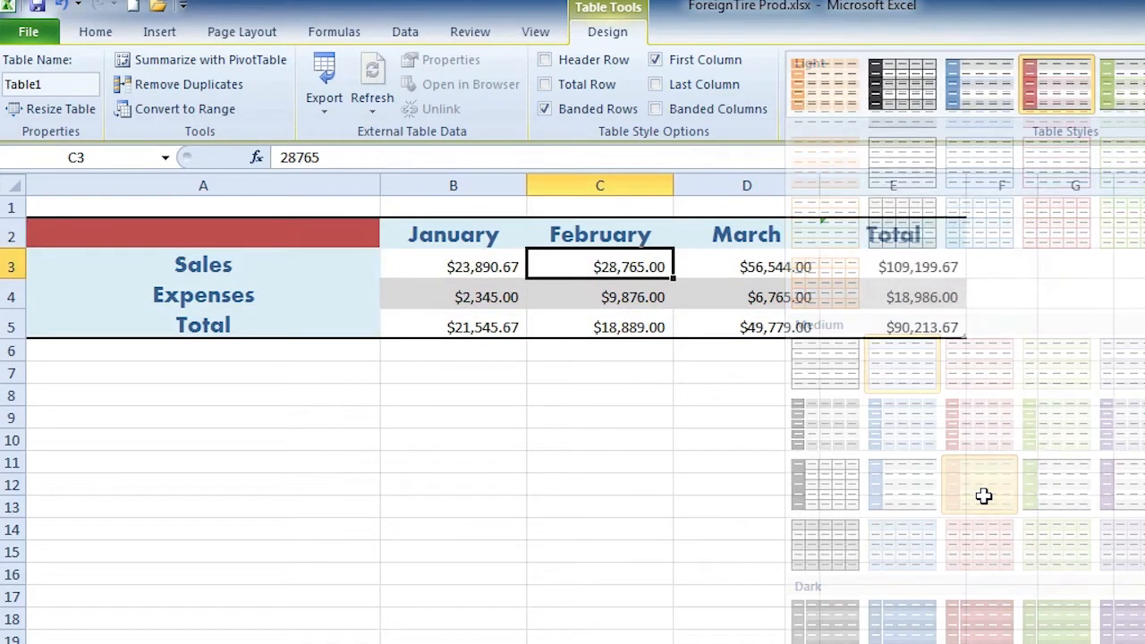
pyautogui.click(476, 233)
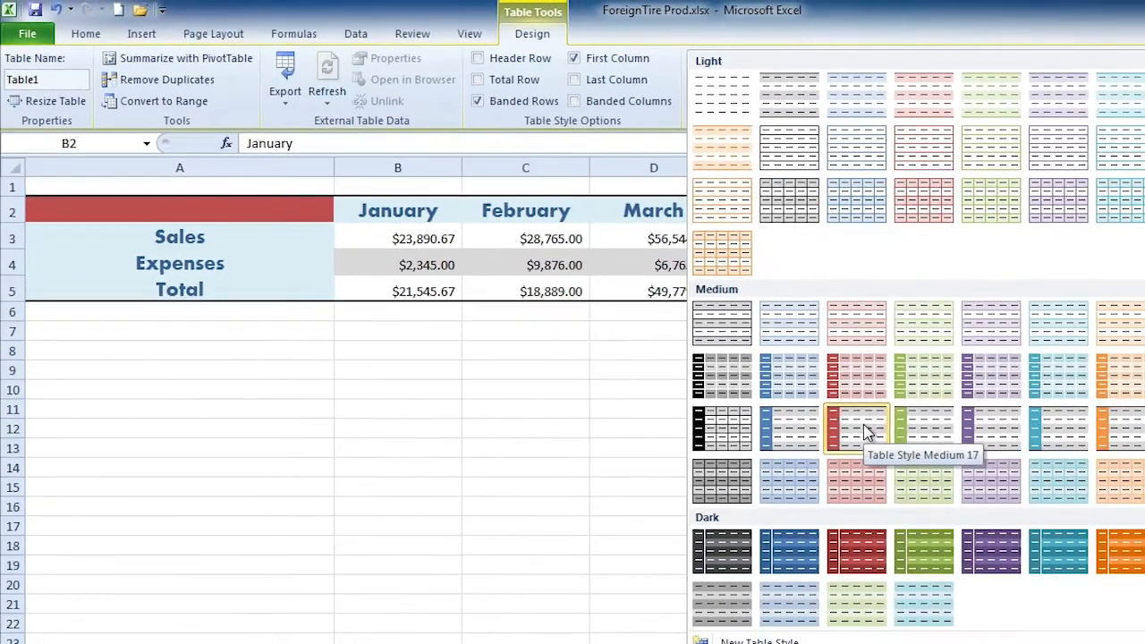
# Reapply Table Style Medium 17 with Apply and Clear Formatting for solid red first-column labels.
pyautogui.rightClick(990, 489)
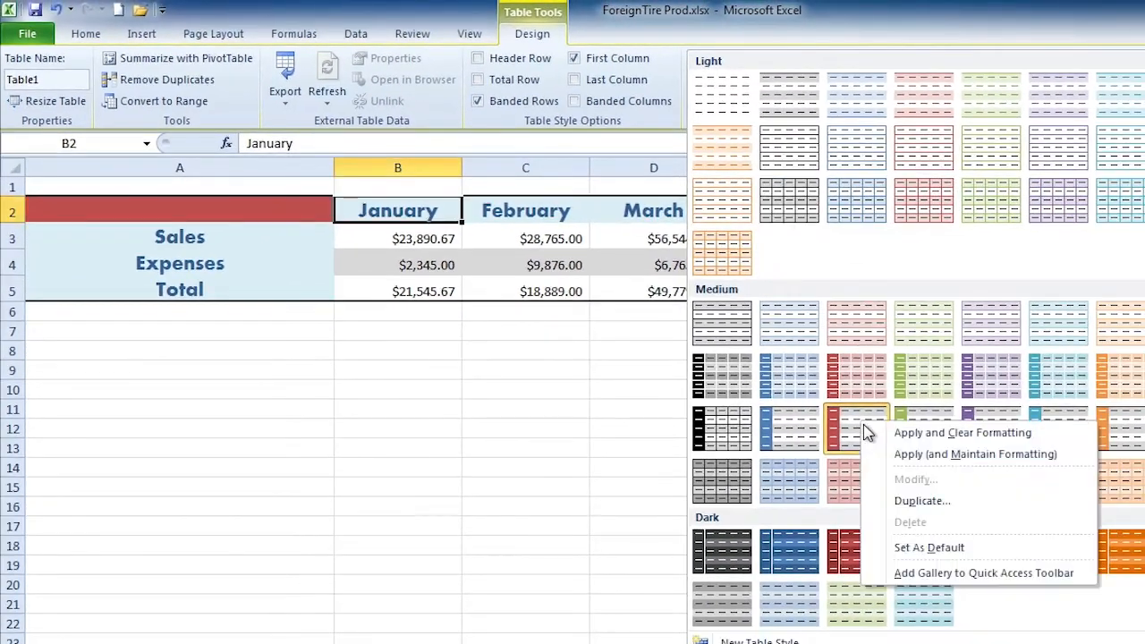
pyautogui.click(947, 435)
pyautogui.click(642, 262)
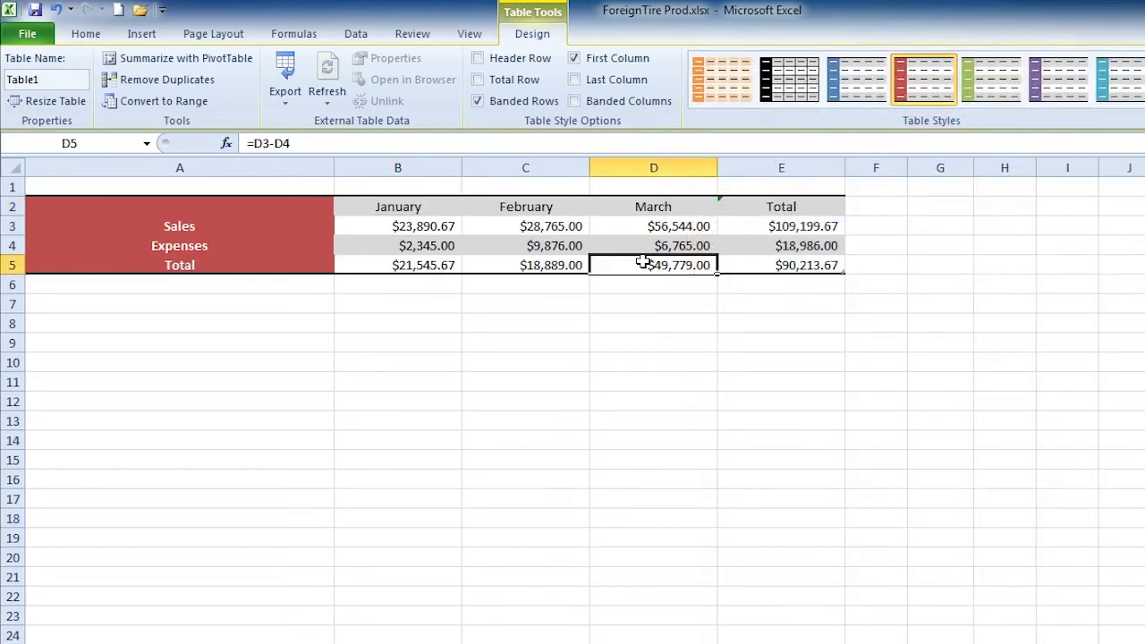